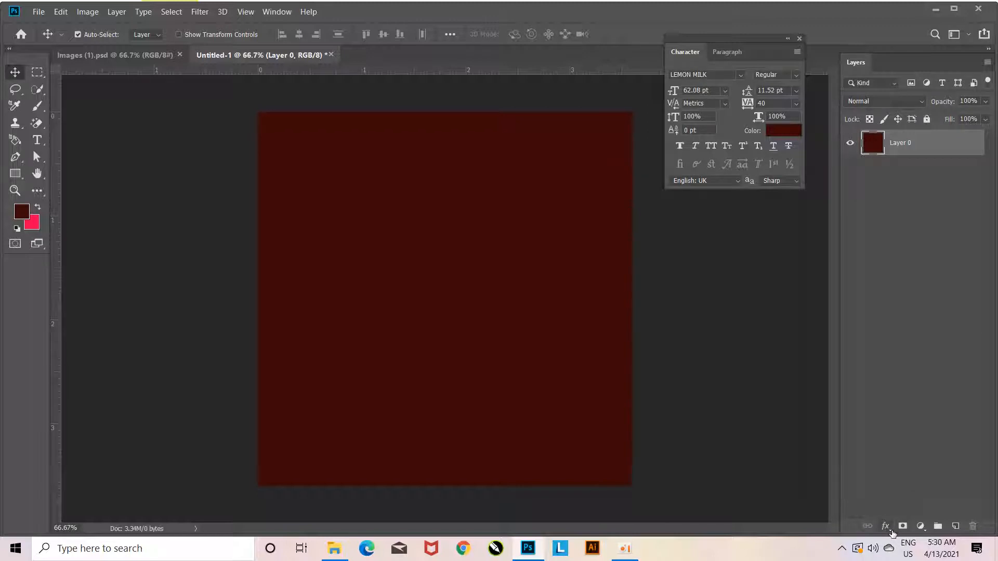
- Apply a reversed Diamond Gradient Overlay from dark navy to lighter blue on Layer 0, adjusting the lighter colour stop
left_click(897, 492)
left_click_drag(557, 88, 645, 102)
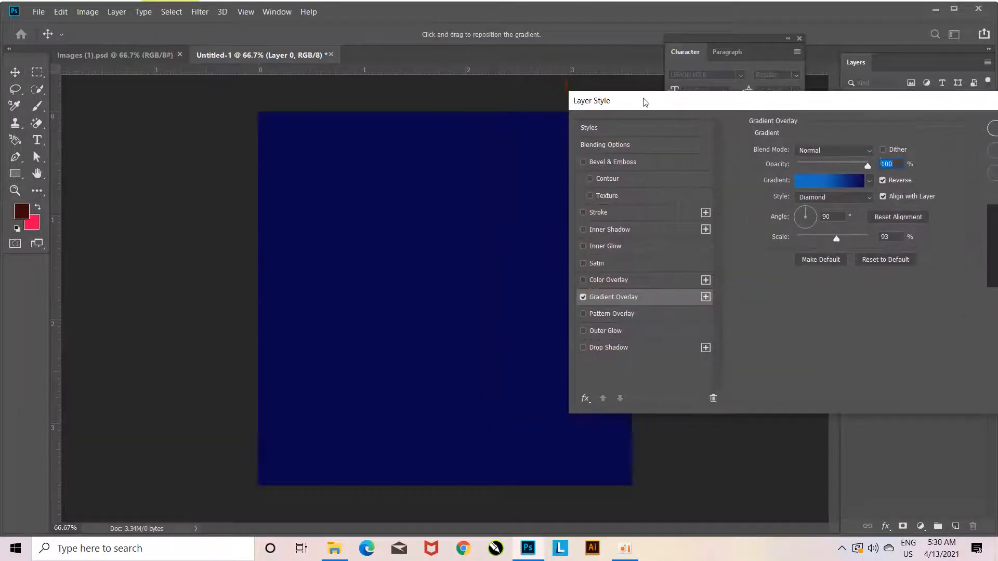
left_click(855, 181)
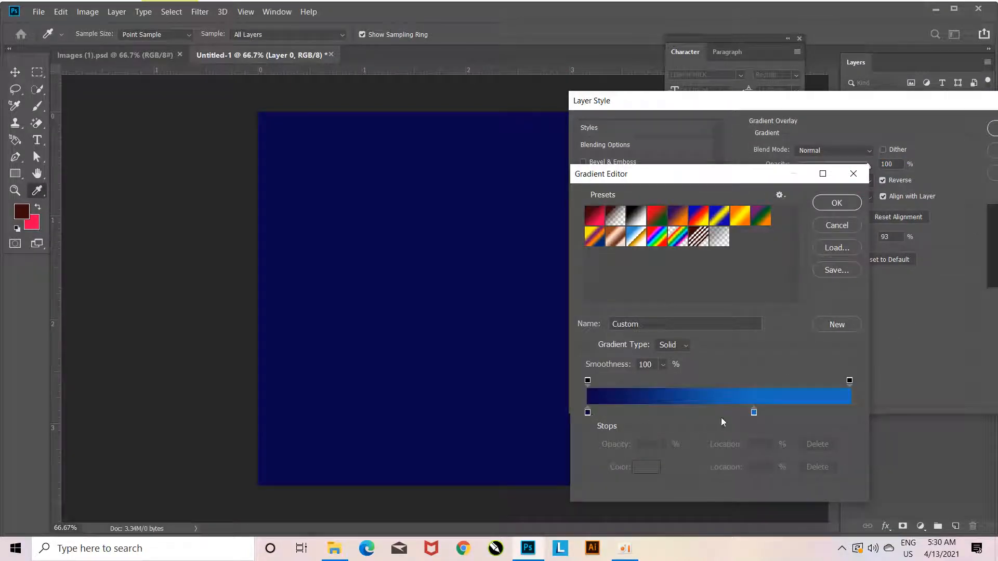
left_click_drag(749, 414, 865, 413)
key("ctrl+z")
key("ctrl+z")
left_click_drag(720, 409, 743, 409)
left_click(835, 207)
key("Return")
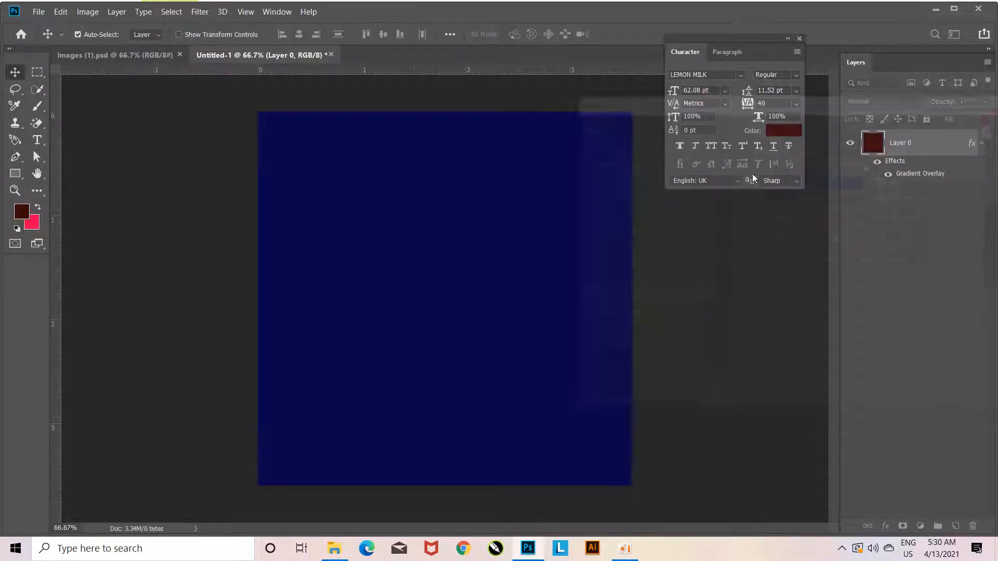
- Add a new layer above the background and set the brush's foreground colour to light blue #448ae0
left_click(954, 526)
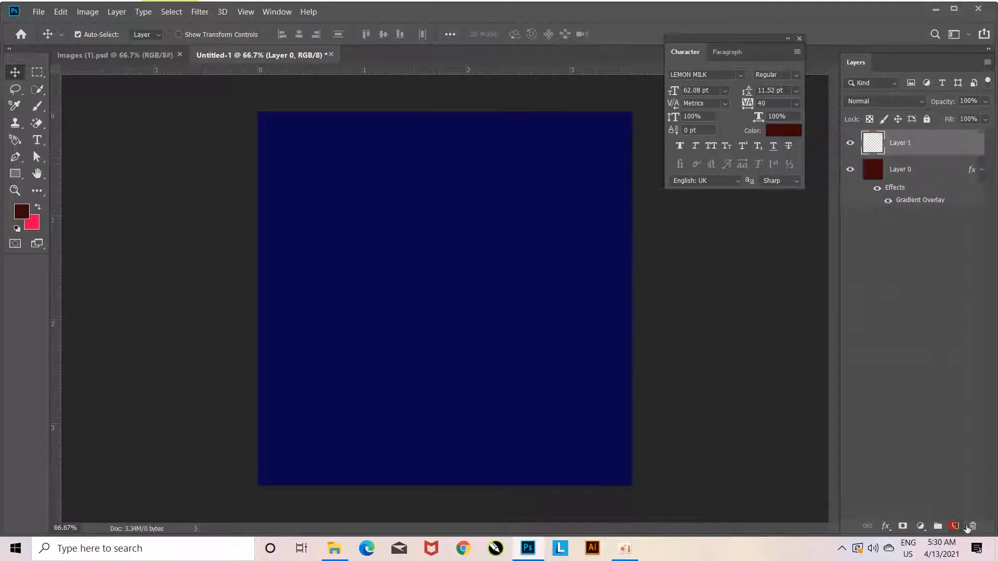
left_click(36, 106)
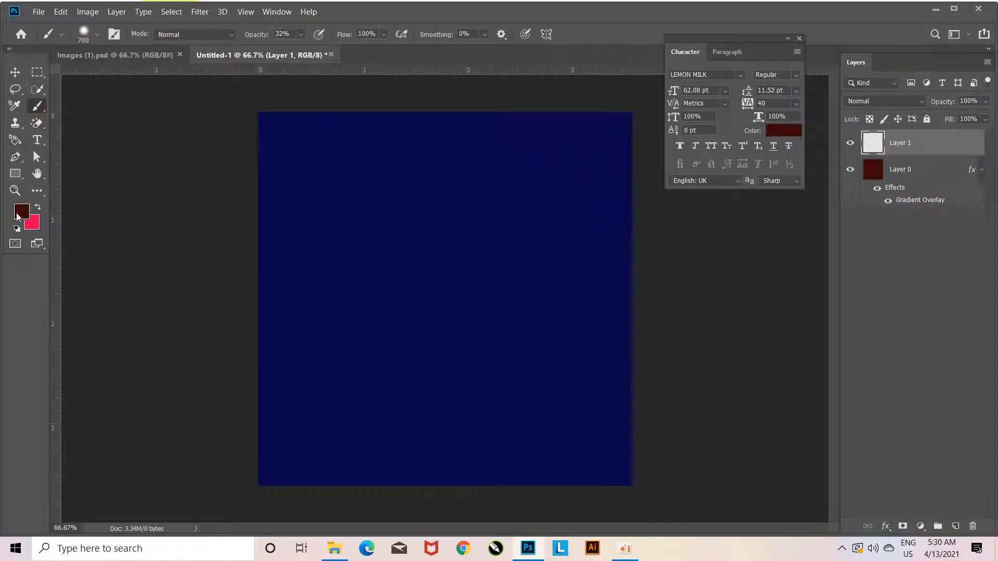
left_click(17, 217)
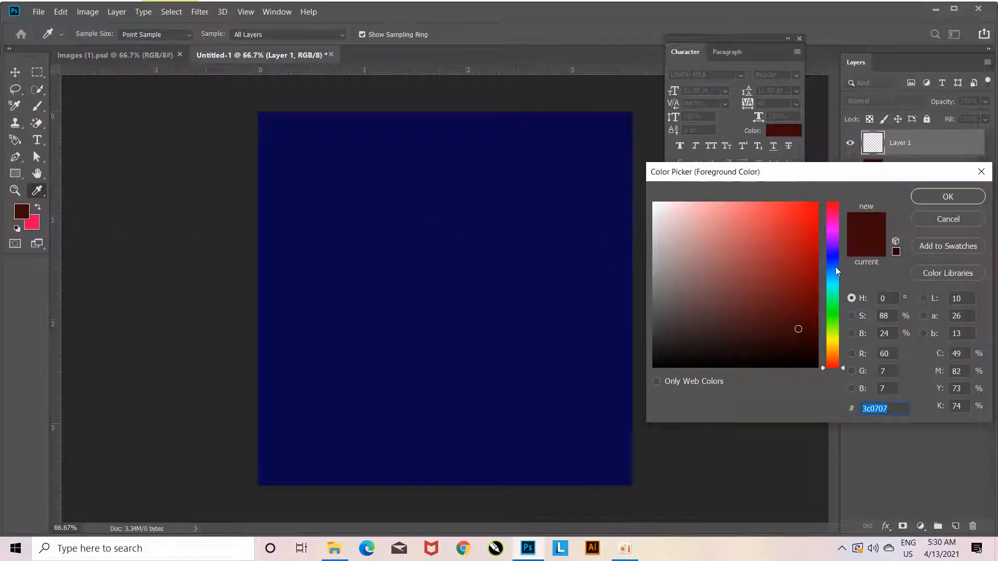
left_click(833, 257)
mouse_move(779, 267)
left_mouse_down()
mouse_move(754, 223)
mouse_move(768, 222)
left_mouse_up()
left_click(831, 270)
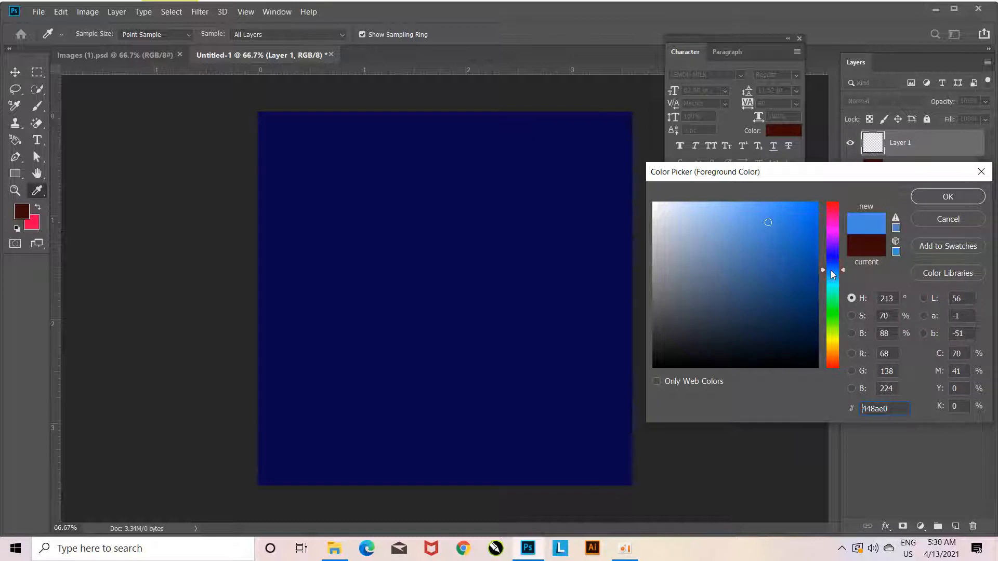
left_click(948, 196)
key("b")
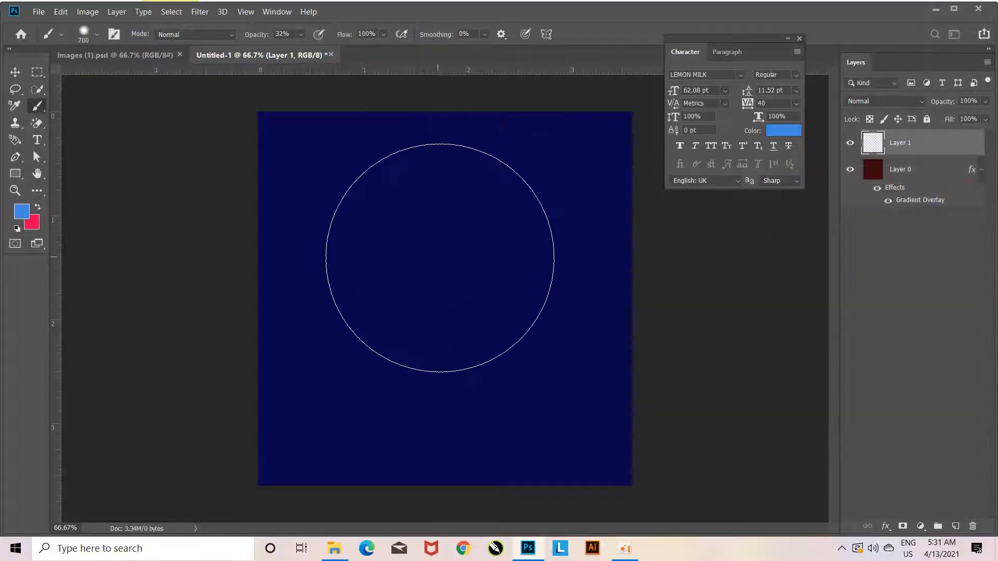
- Paint a soft light-blue glow on the new layer, slightly above the middle of the canvas
left_click(440, 258)
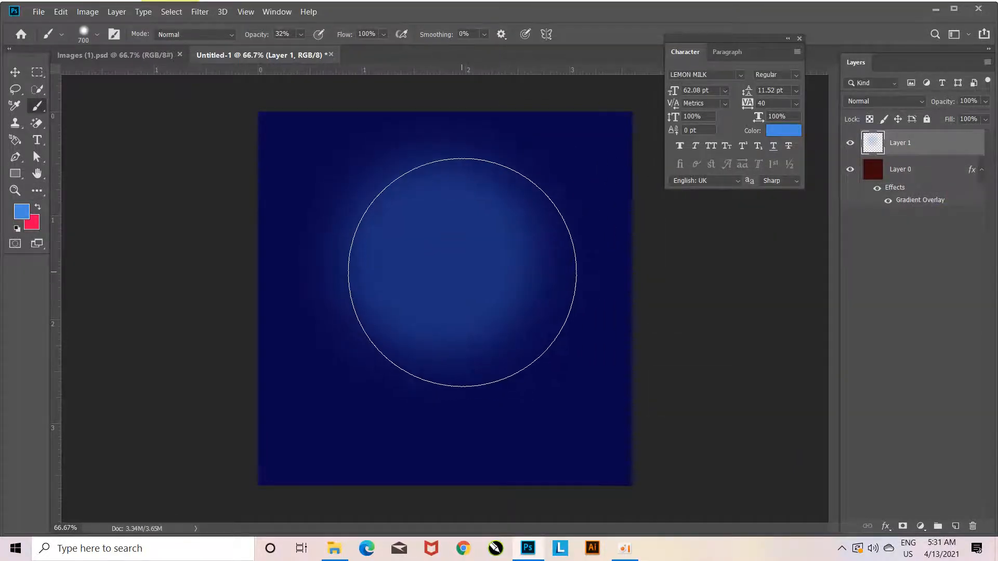
left_click_drag(462, 273, 409, 283)
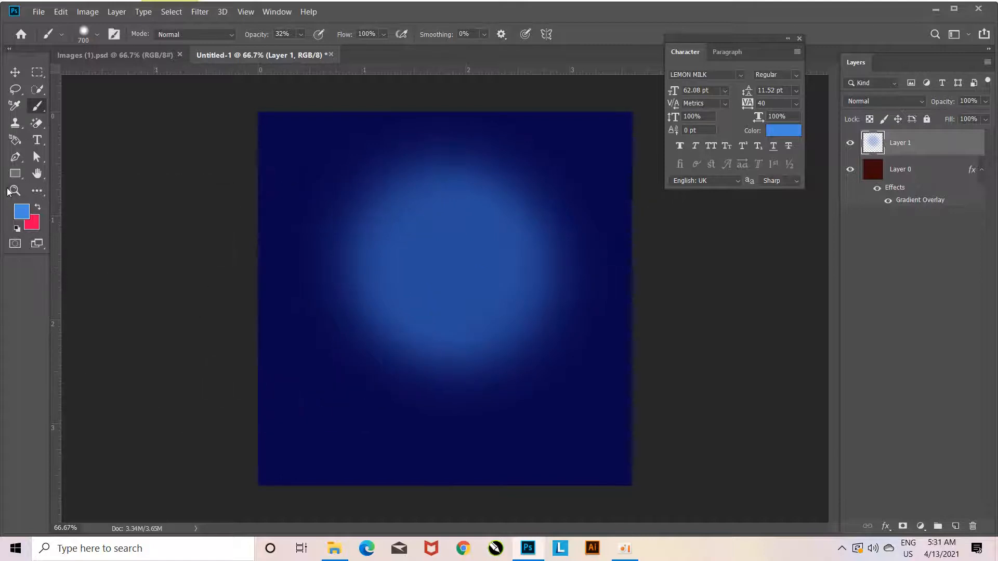
- Bring the three chocolate bar layers from Images (1).psd into Untitled-1, placed in the upper half of the canvas
left_click(14, 71)
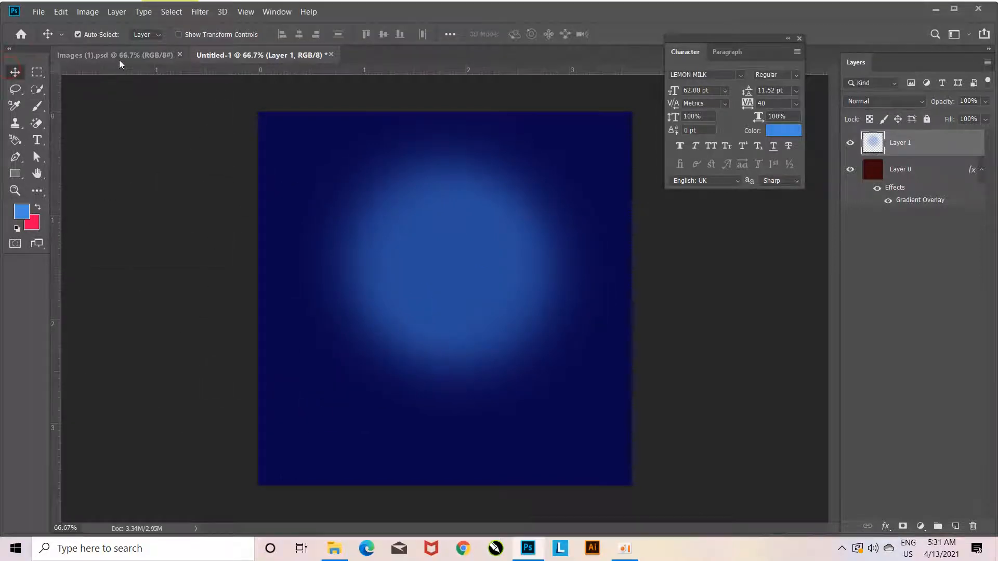
left_click(120, 60)
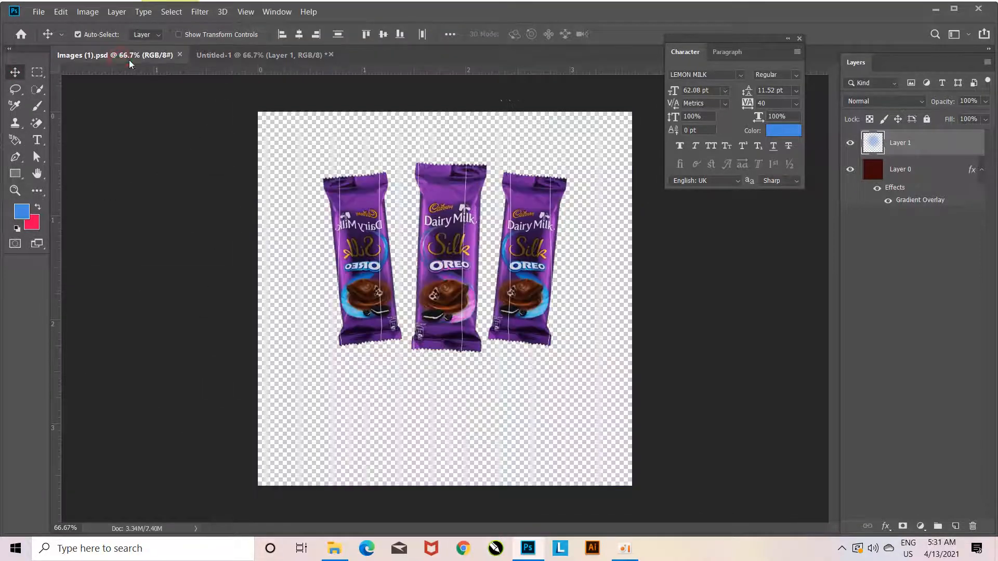
left_click_drag(462, 254, 459, 223)
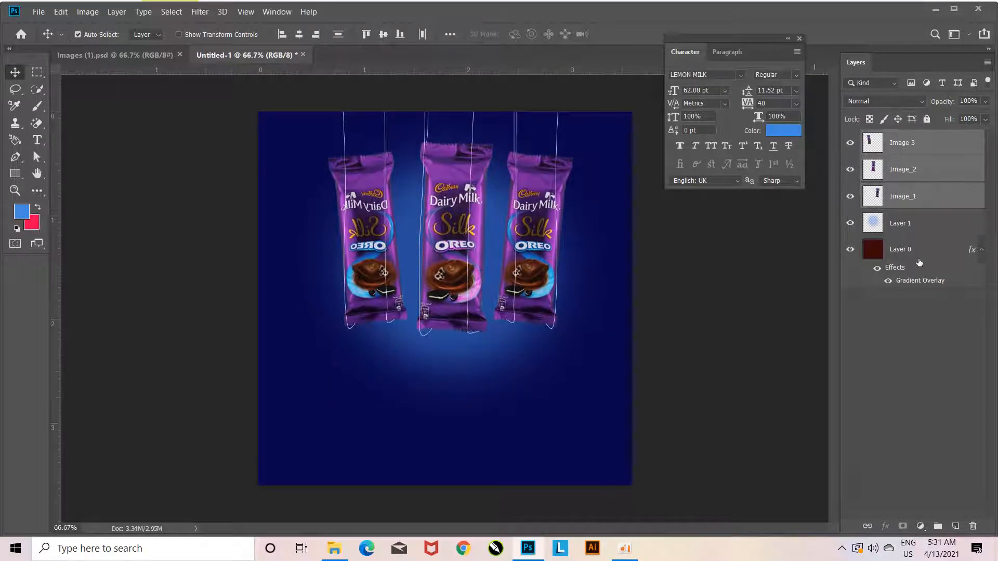
- Delete the glow layer and repaint a soft light-blue glow behind the chocolate bars on a fresh layer
left_click(924, 222)
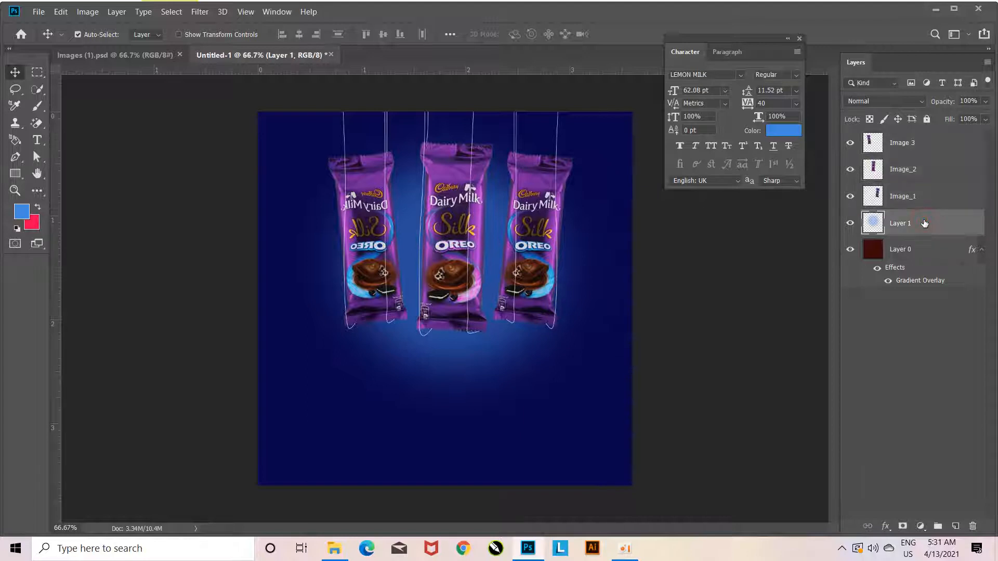
key("Delete")
left_click(958, 525)
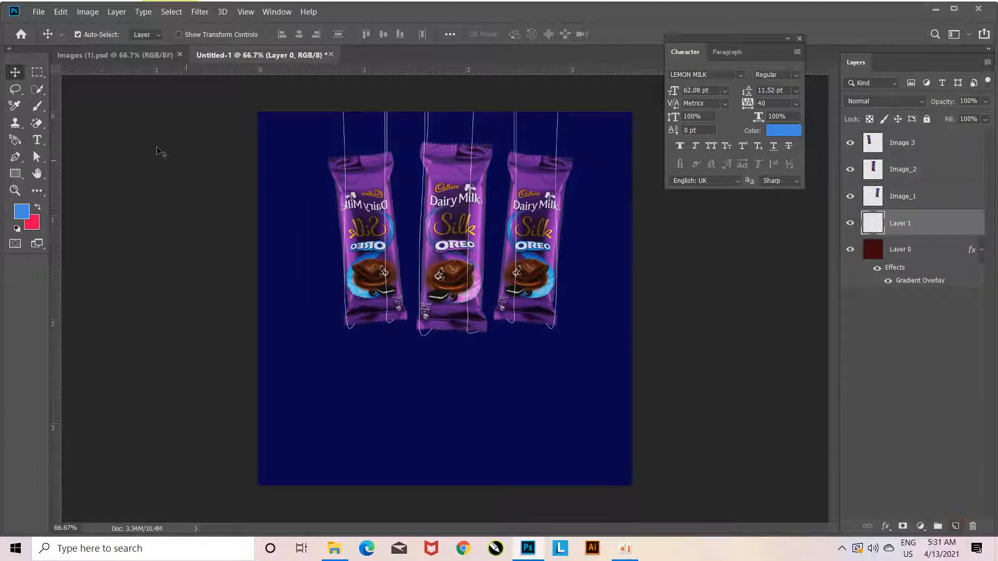
left_click(37, 106)
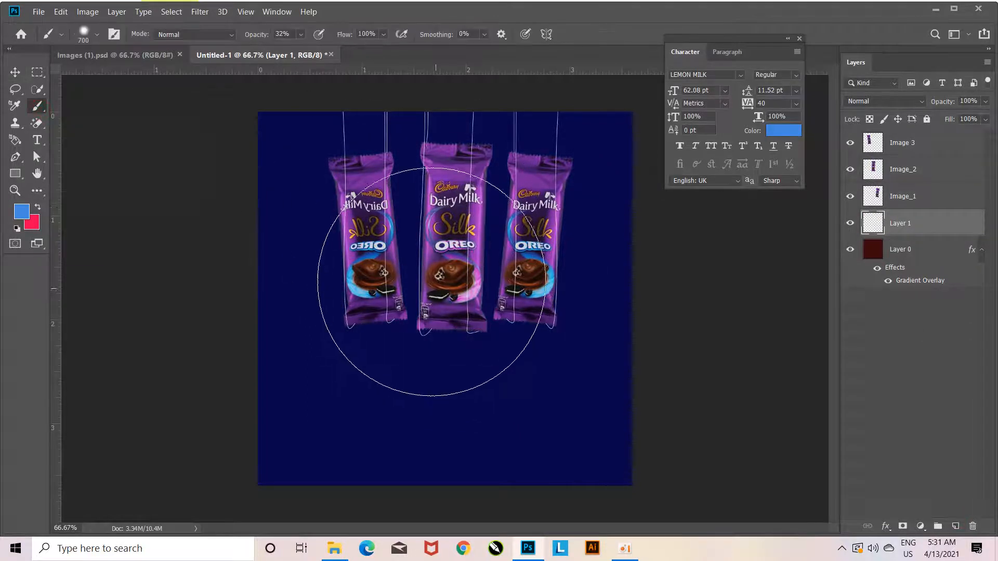
mouse_move(436, 244)
left_mouse_down()
mouse_move(486, 296)
mouse_move(478, 322)
left_mouse_up()
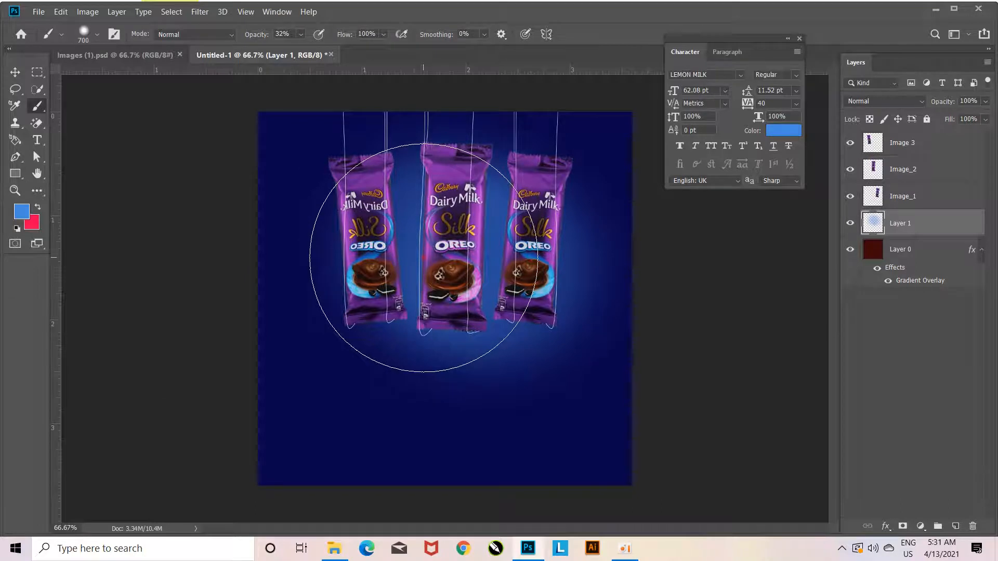
left_click(422, 258)
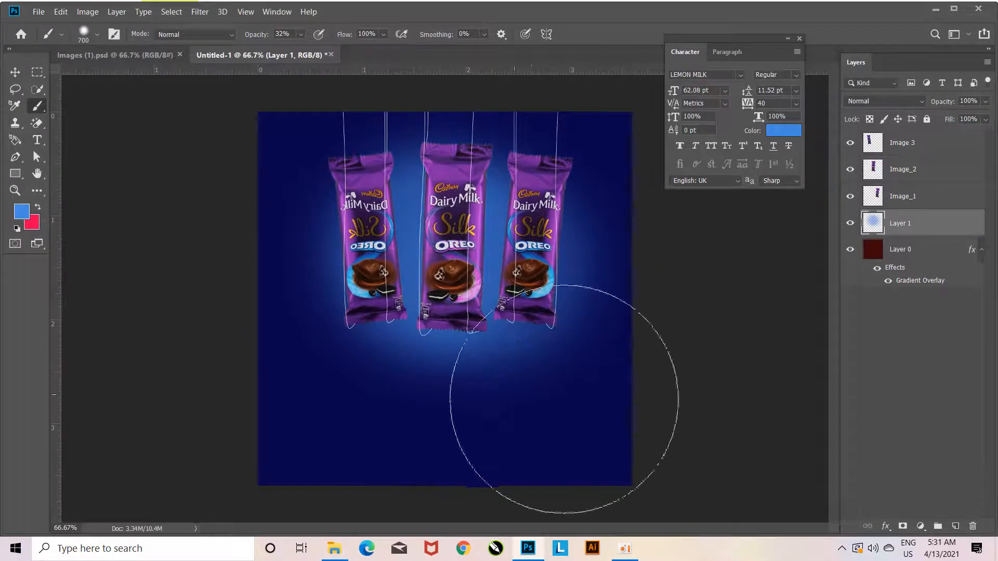
- Place the Cadbury logo image file in the document and remove its white background with the Magic Eraser
left_click(334, 548)
left_click_drag(743, 159, 496, 432)
key("Return")
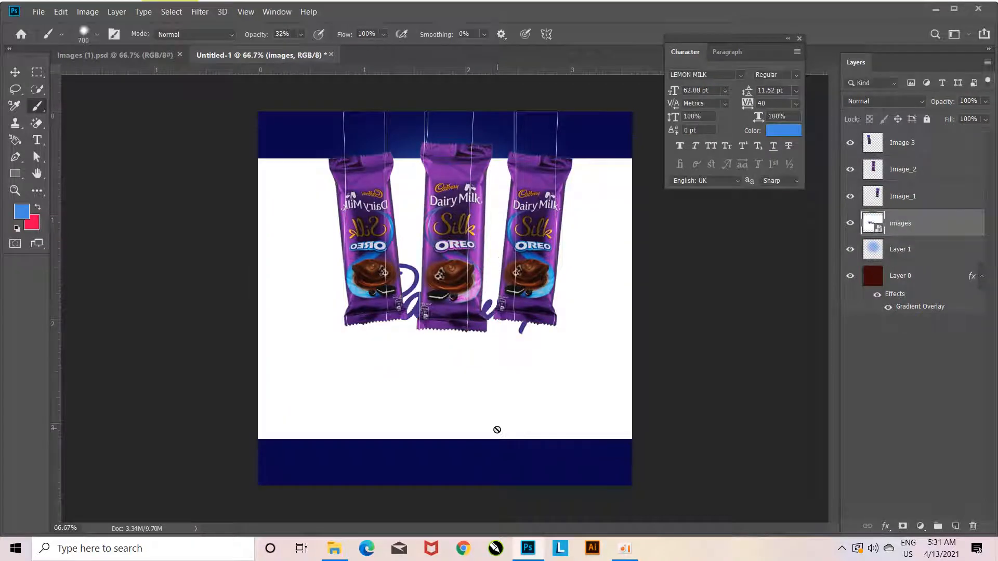
left_click(40, 130)
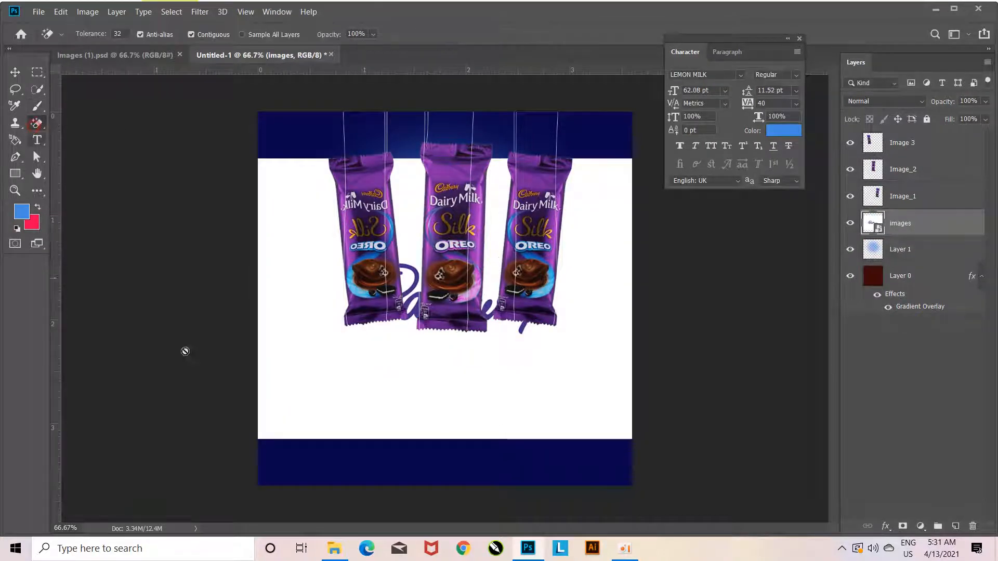
left_click(303, 379)
left_click(508, 227)
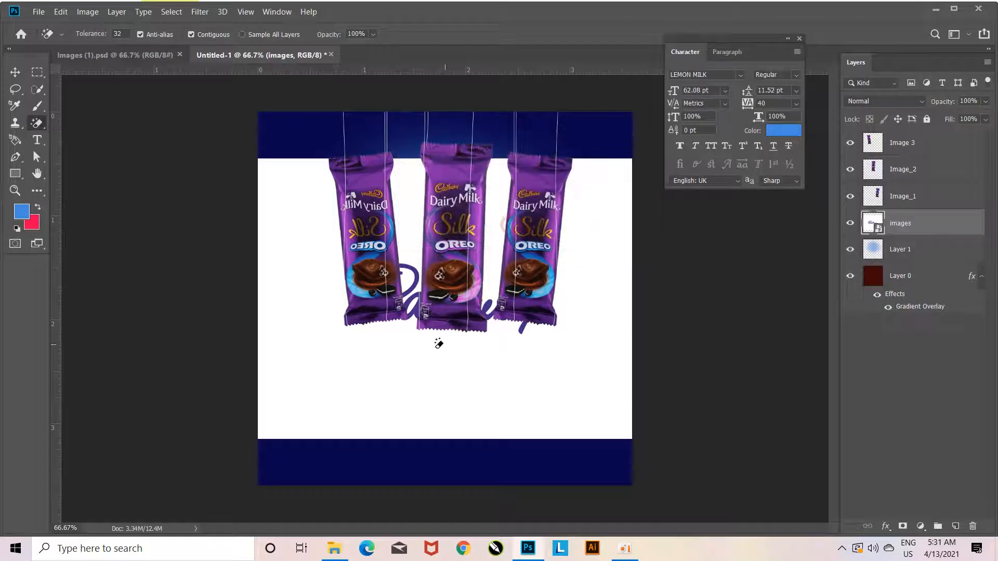
left_click(429, 365)
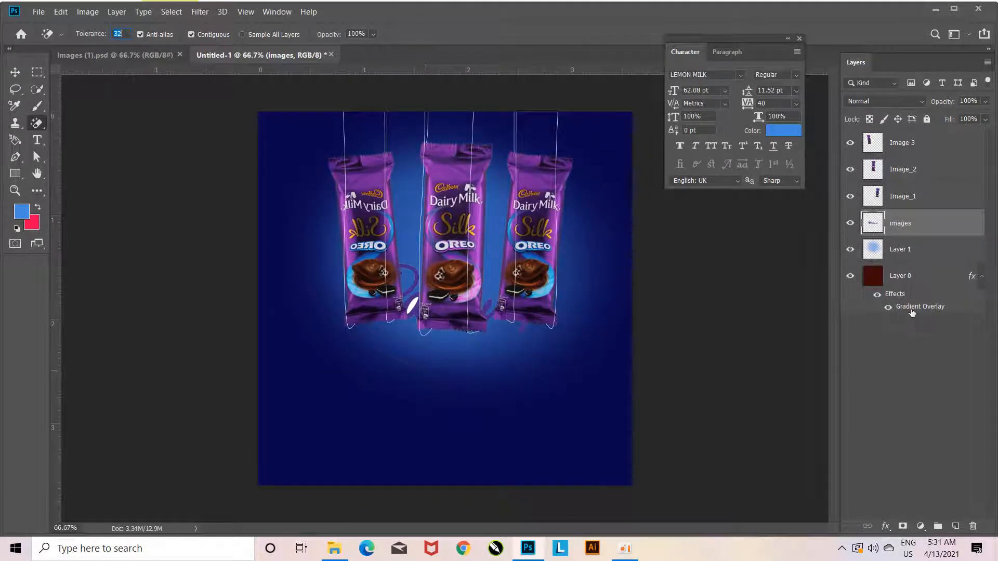
- Move the logo layer above the chocolate bars and erase the leftover white areas inside its letters
left_click_drag(932, 227, 935, 142)
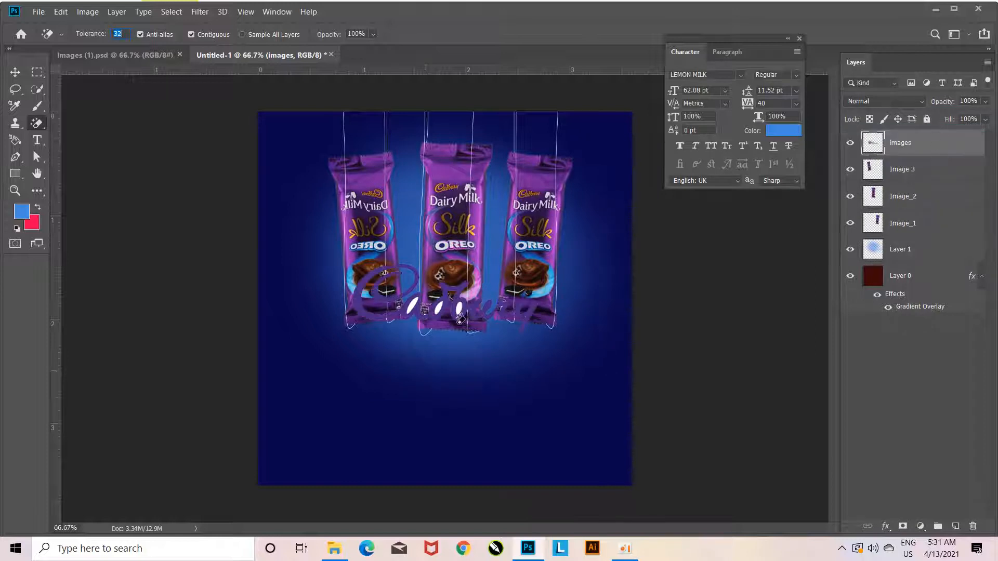
left_click(414, 302)
left_click(455, 311)
key("ctrl+z")
left_click(460, 307)
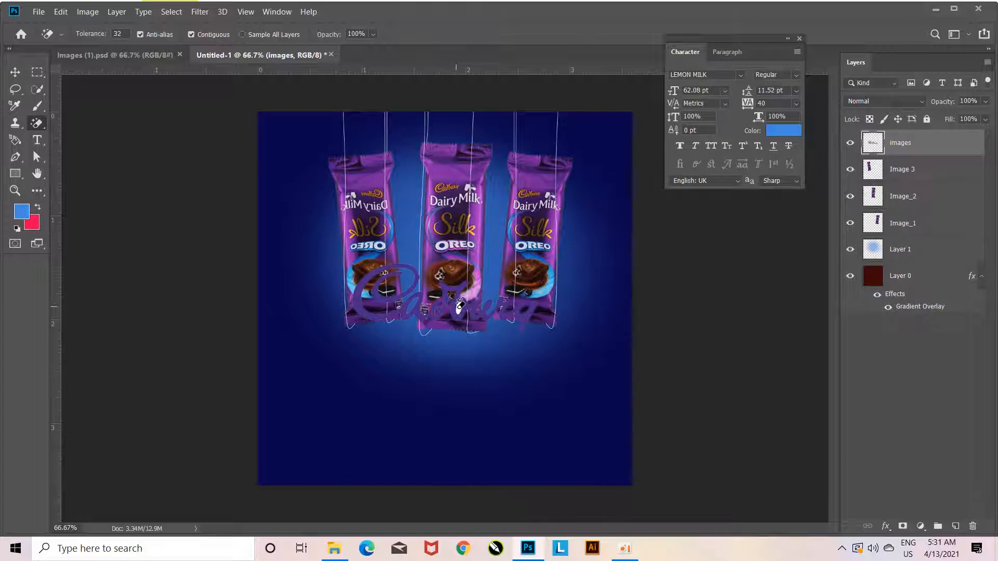
- Scale the Cadbury logo down, tilt it slightly and place it in the canvas's upper-left corner
left_click(17, 75)
key("ctrl+t")
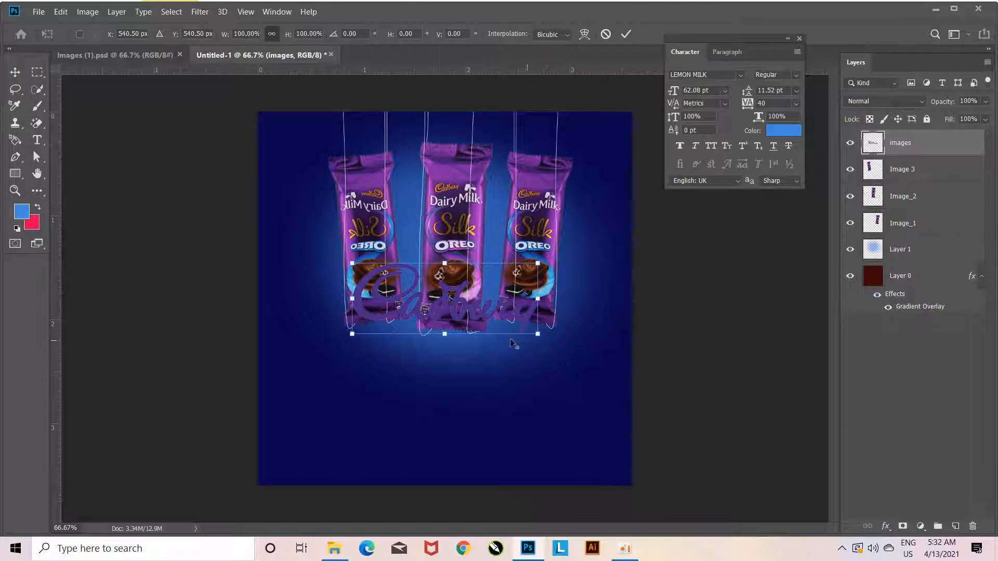
left_click_drag(537, 334, 291, 139)
left_click(591, 320)
key("ctrl+z")
left_click(291, 146)
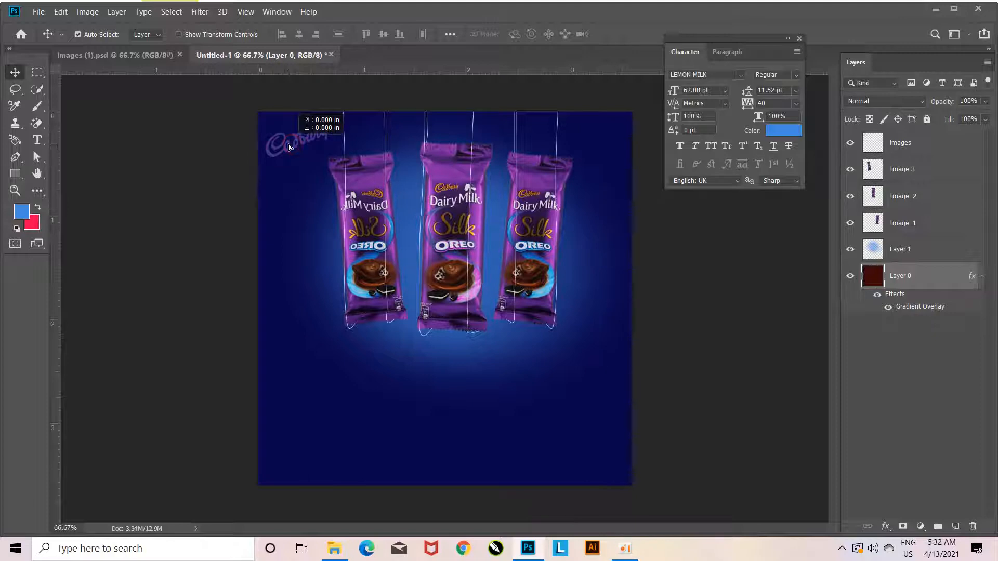
key("ctrl+z")
key("ctrl+shift+z")
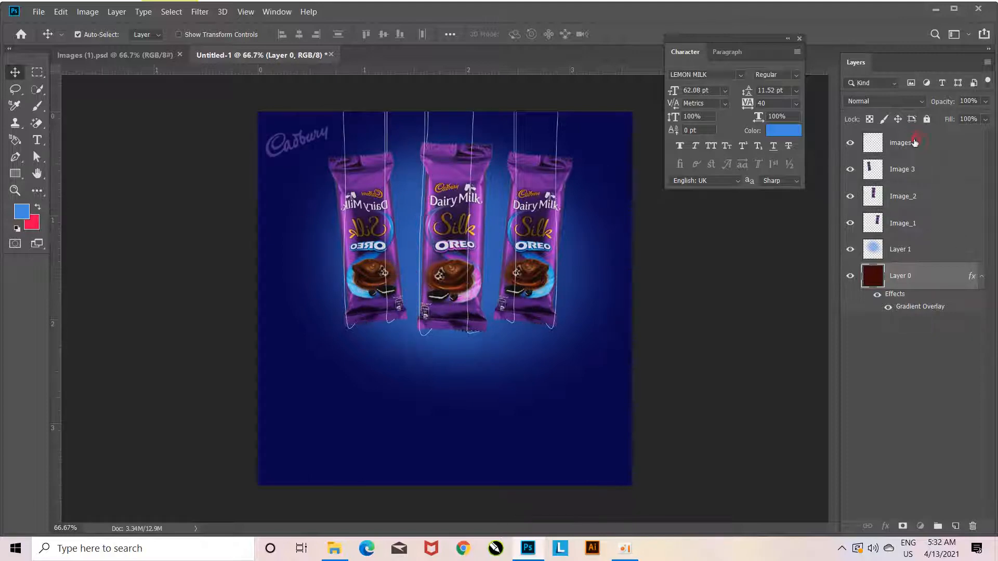
- Select the logo layer and nudge the logo slightly upward and closer to the canvas's left edge
key("ctrl+z")
key("Up")
key("Up")
key("Up")
key("Up")
key("Up")
key("Up")
key("Up")
key("Up")
key("Up")
key("Up")
key("Up")
key("Up")
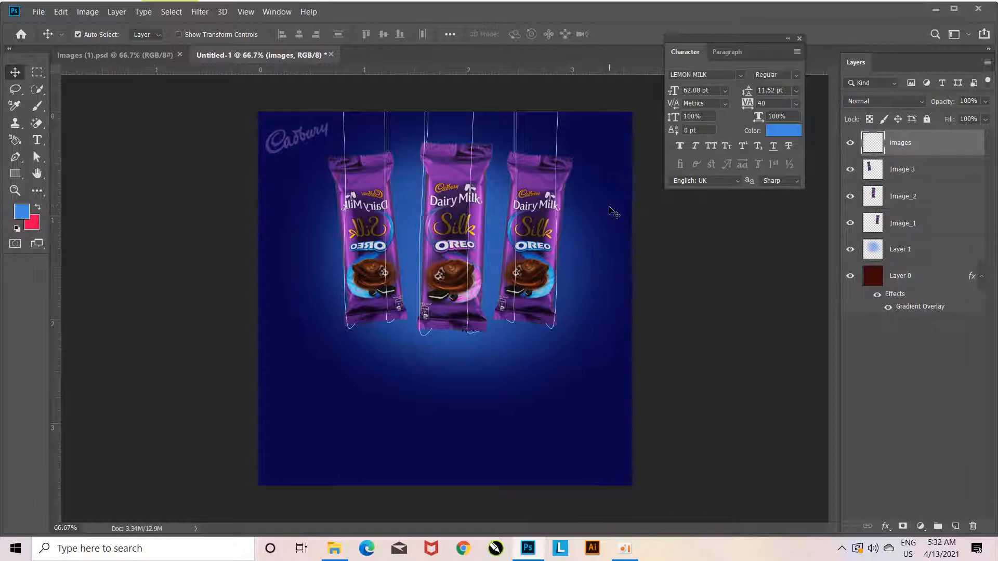
key("Left")
key("Left")
key("Left")
key("Left")
key("Left")
key("Left")
key("Left")
key("Left")
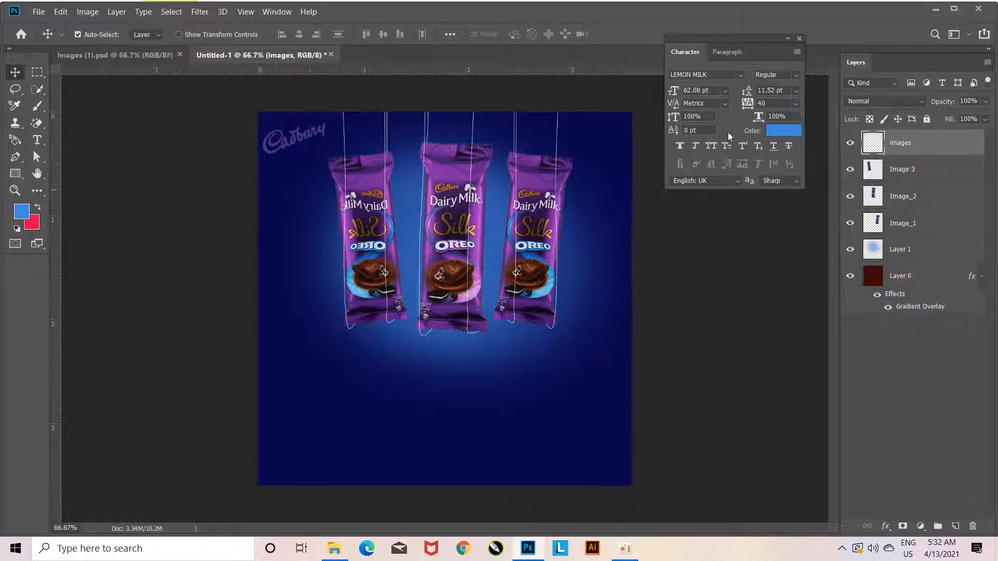
- Turn the Cadbury logo white with a Hue/Saturation adjustment at Lightness +100
left_click(86, 12)
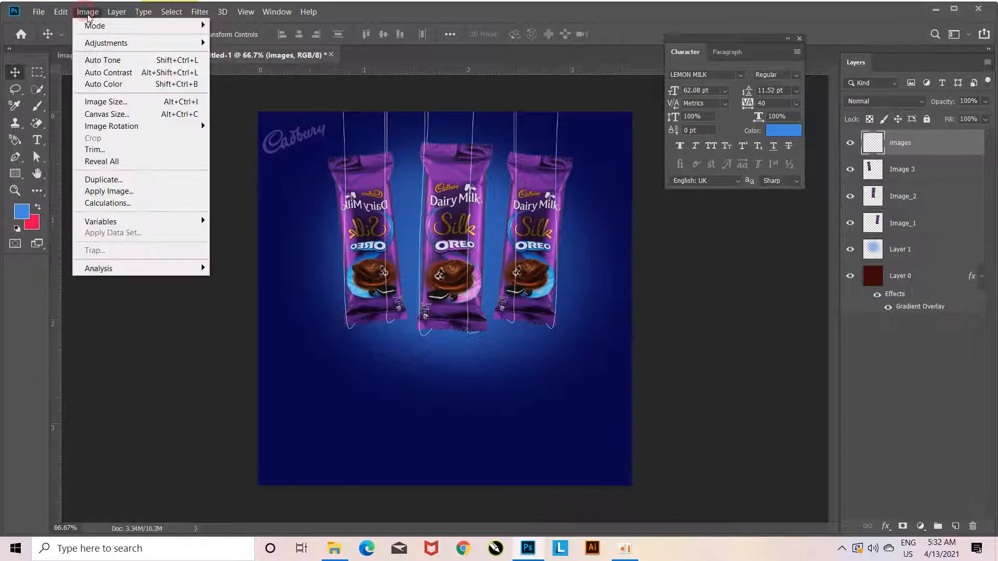
left_click(101, 43)
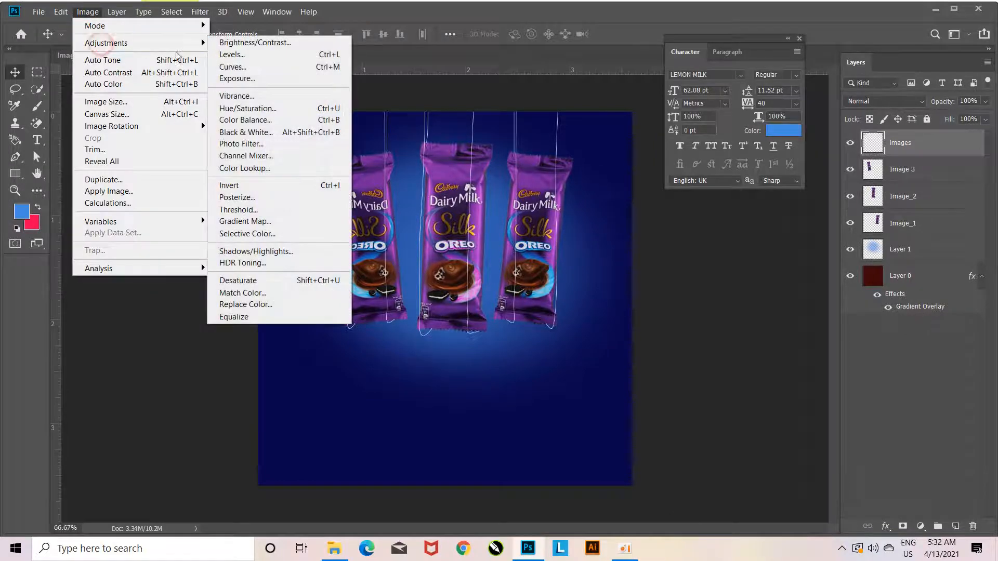
left_click(268, 108)
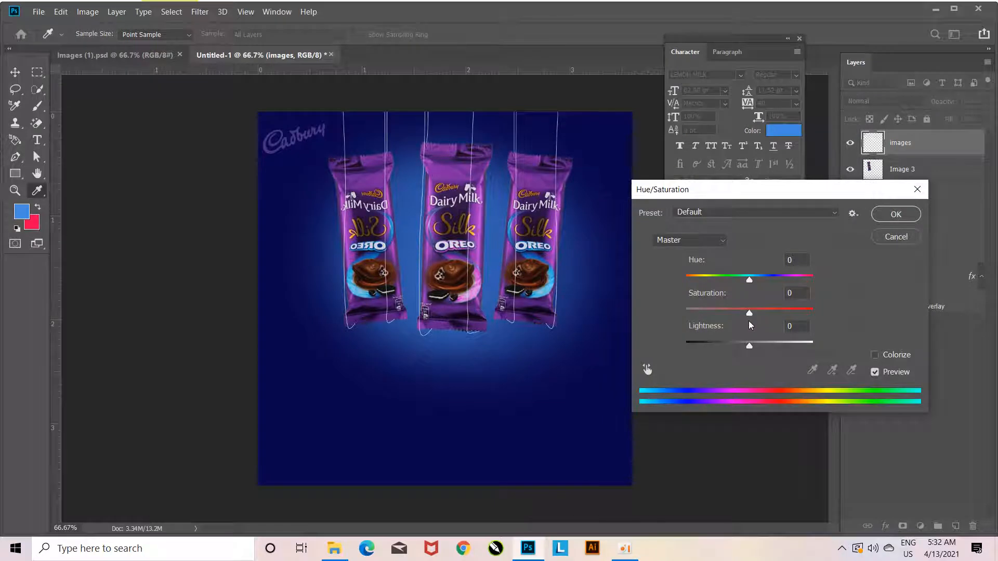
left_click_drag(746, 349, 838, 353)
left_click(896, 215)
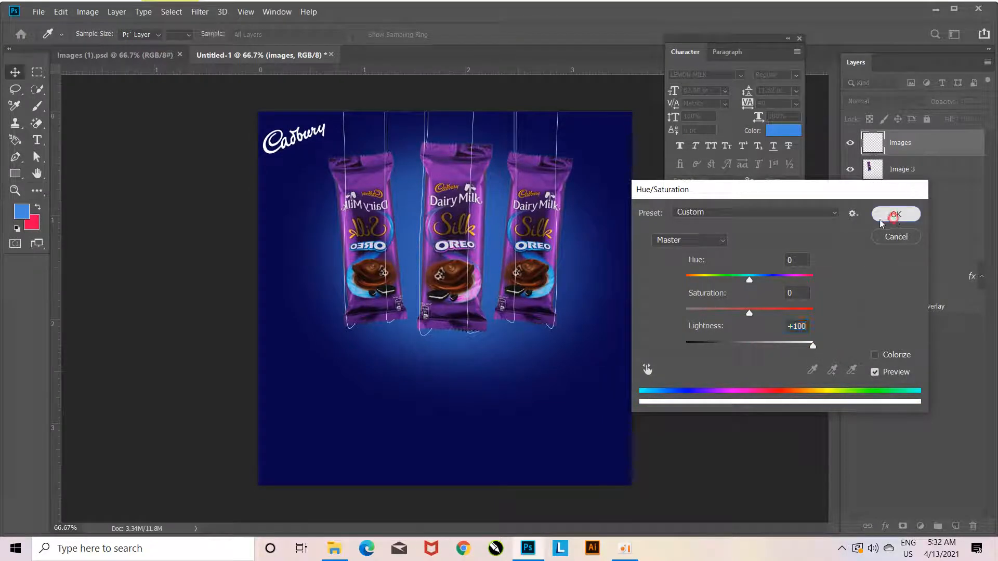
- Add the headline text "DAIRY" in LEMON MILK Regular, 62.08 pt, below the hanging chocolate bars
left_click(38, 132)
key("t")
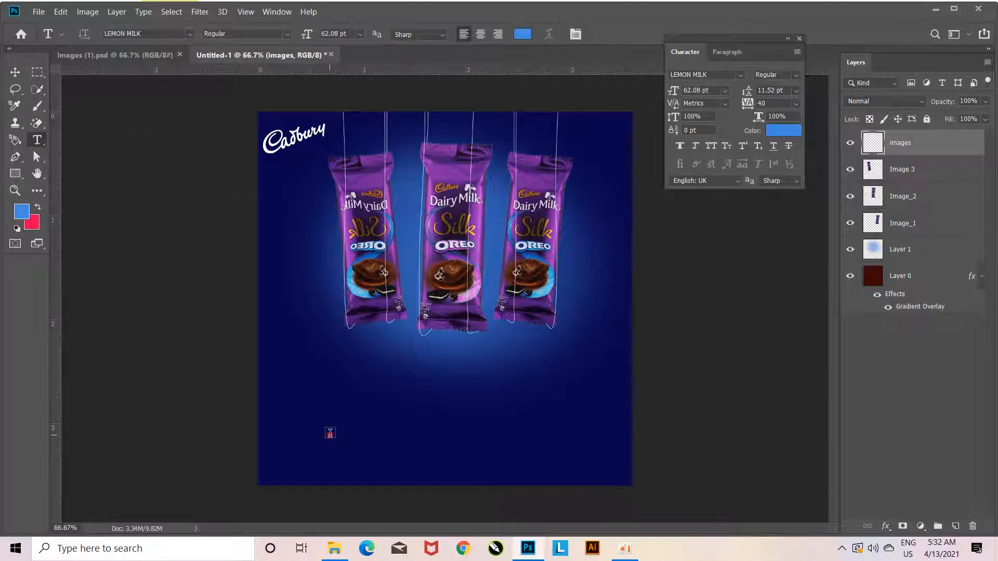
left_click(330, 433)
type("D")
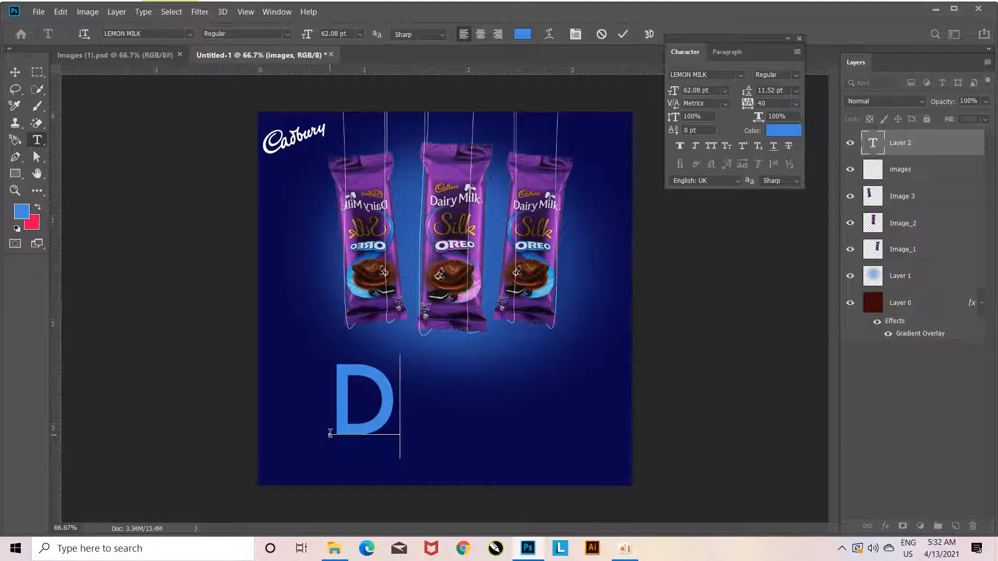
type("AIRY")
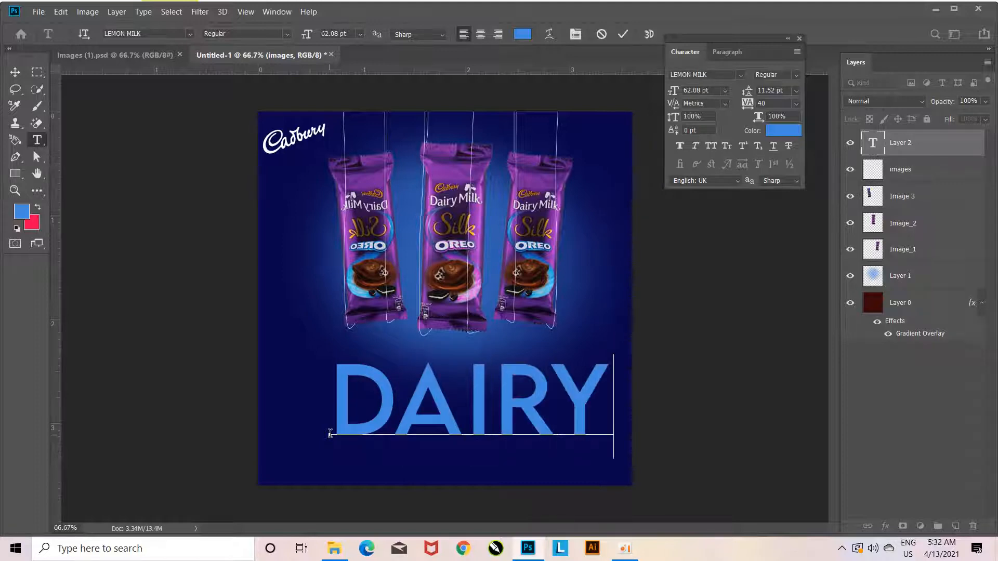
key("ctrl+Return")
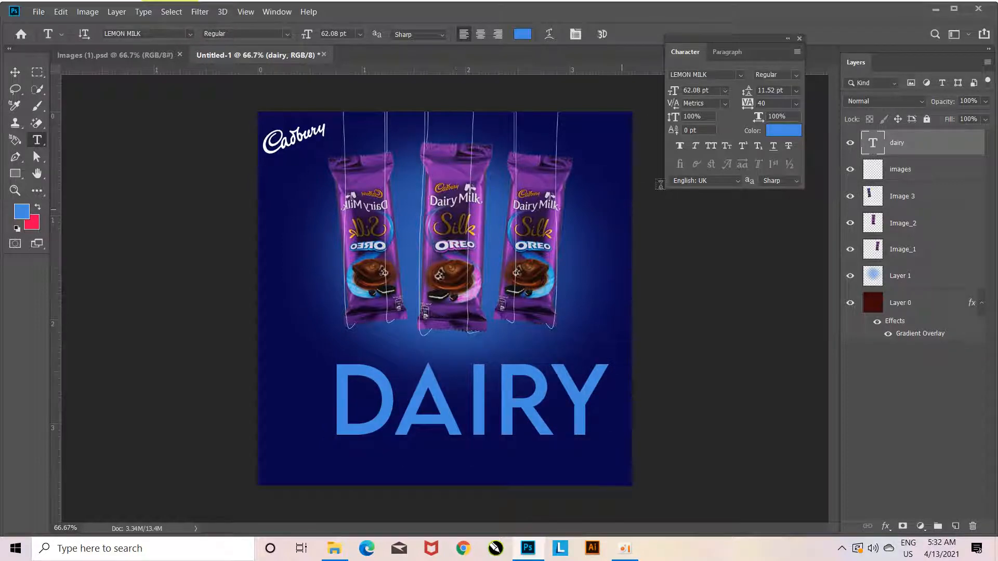
- Color the DAIRY text white and scale it down to about 36.5 pt
left_click(796, 134)
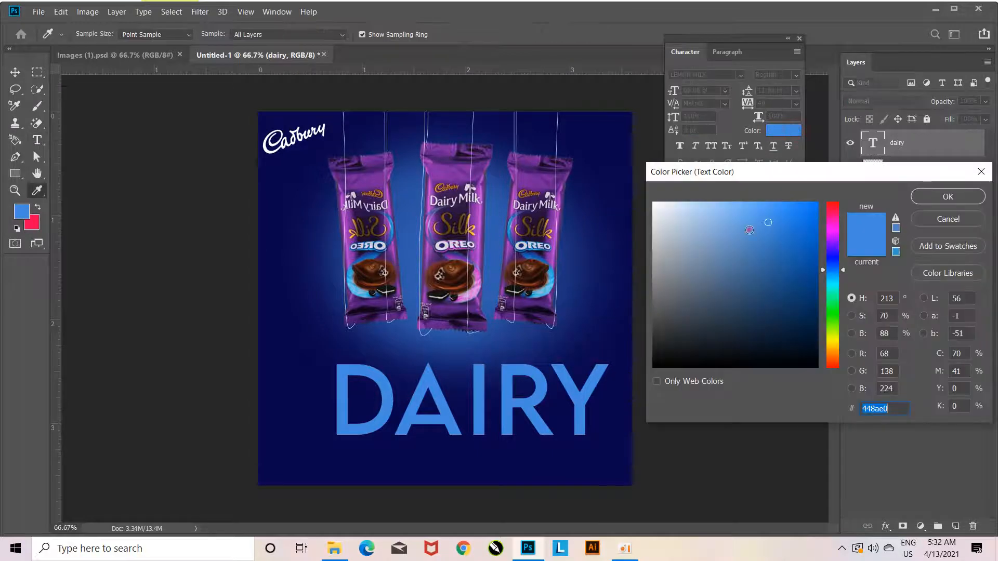
left_click(653, 203)
left_click(943, 197)
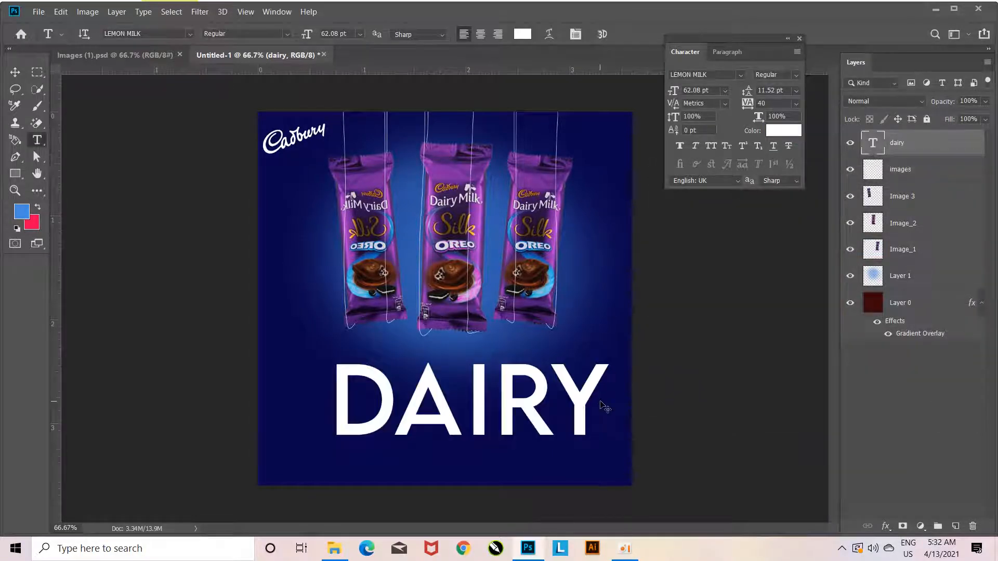
key("ctrl+t")
left_click_drag(612, 456, 541, 398)
key("Return")
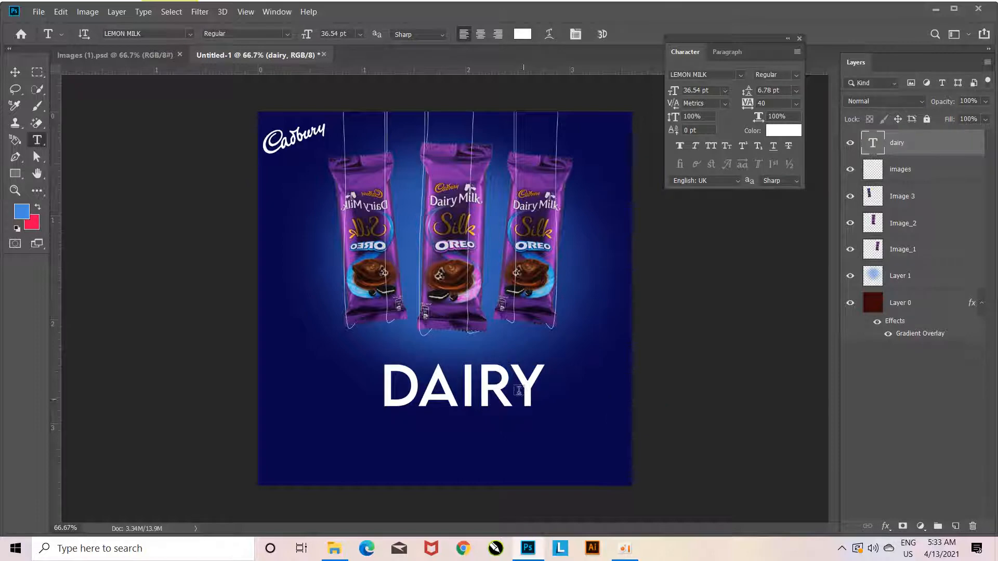
- Duplicate the DAIRY text and place the copy directly beneath the original, aligned with its left edge
left_click(15, 72)
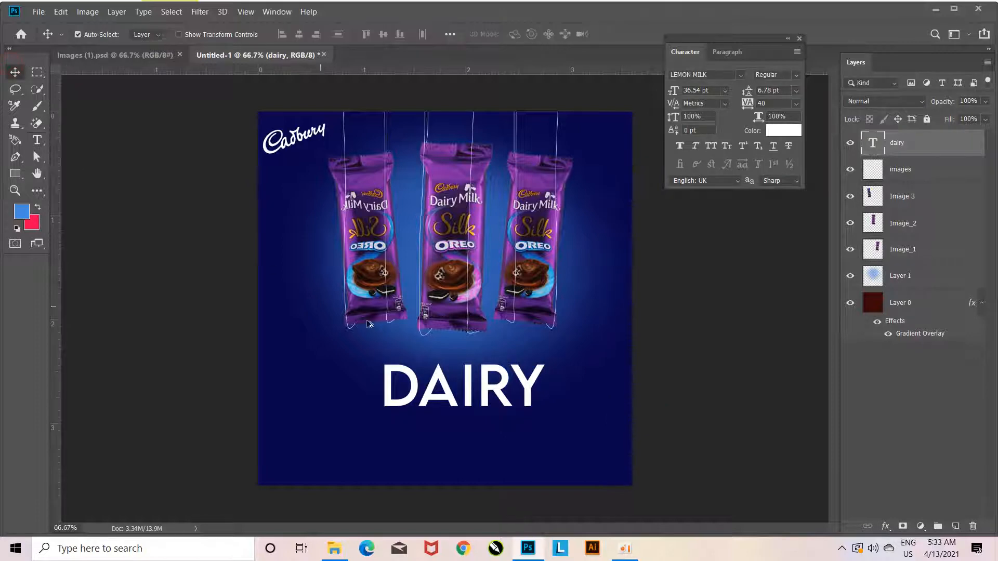
left_click_drag(495, 386, 497, 436)
key("Left")
key("Left")
key("Left")
key("Left")
key("Left")
key("Left")
key("Left")
key("Left")
key("Left")
key("Left")
key("Left")
key("Left")
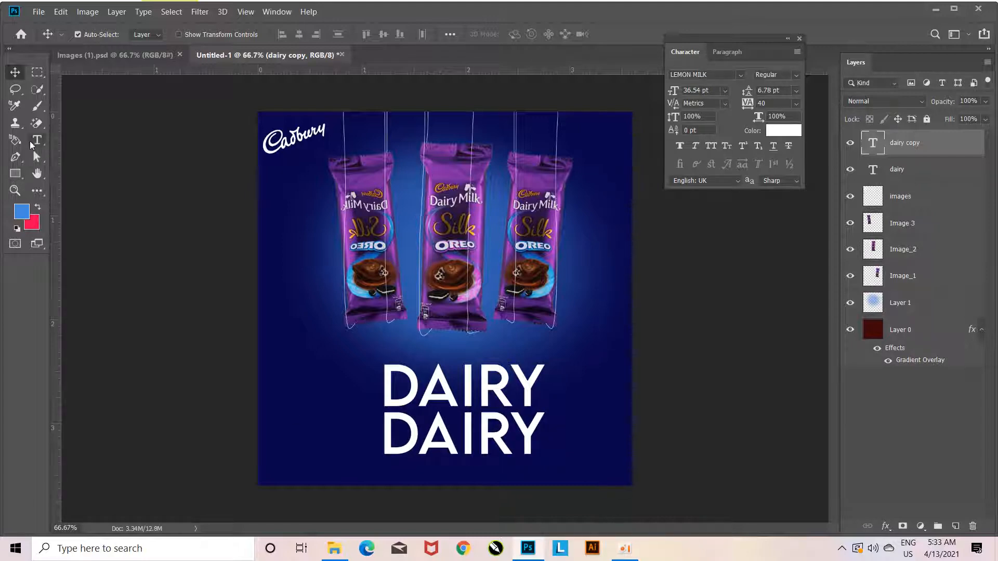
- Replace the wording of the lower DAIRY copy with "MILK"
left_click(36, 140)
left_click(523, 452)
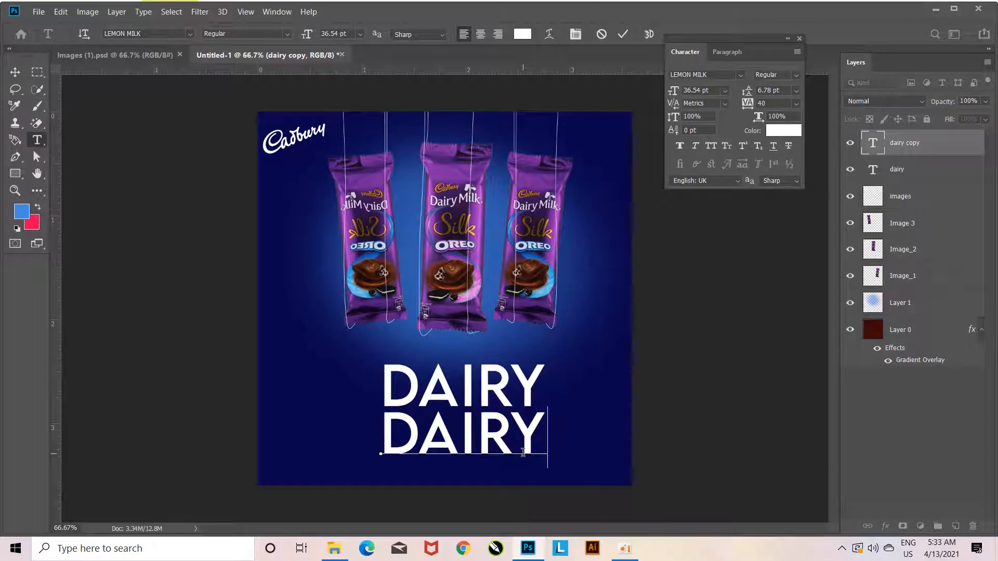
key("BackSpace")
key("BackSpace")
key("BackSpace")
key("BackSpace")
key("BackSpace")
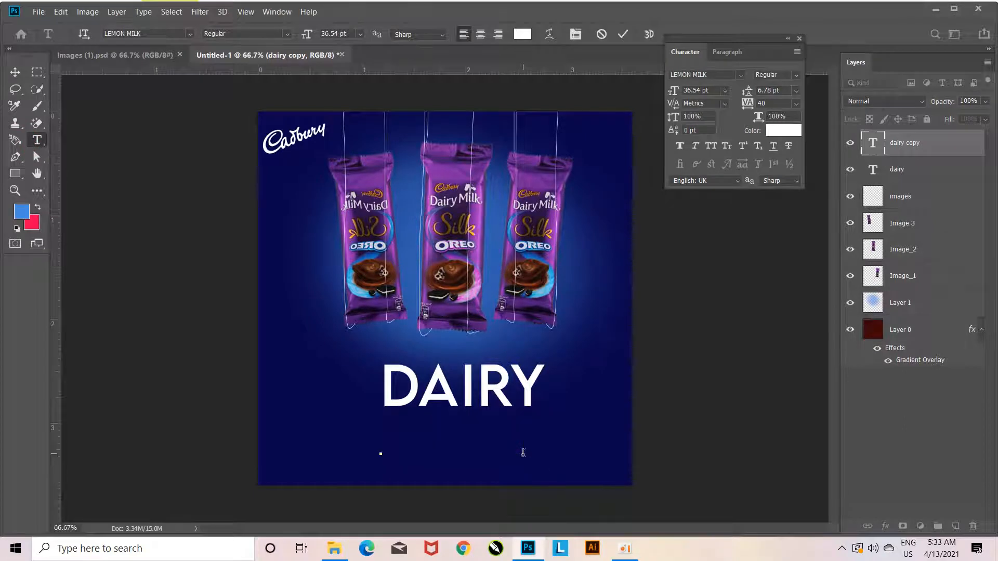
type("MILK")
key("ctrl+Return")
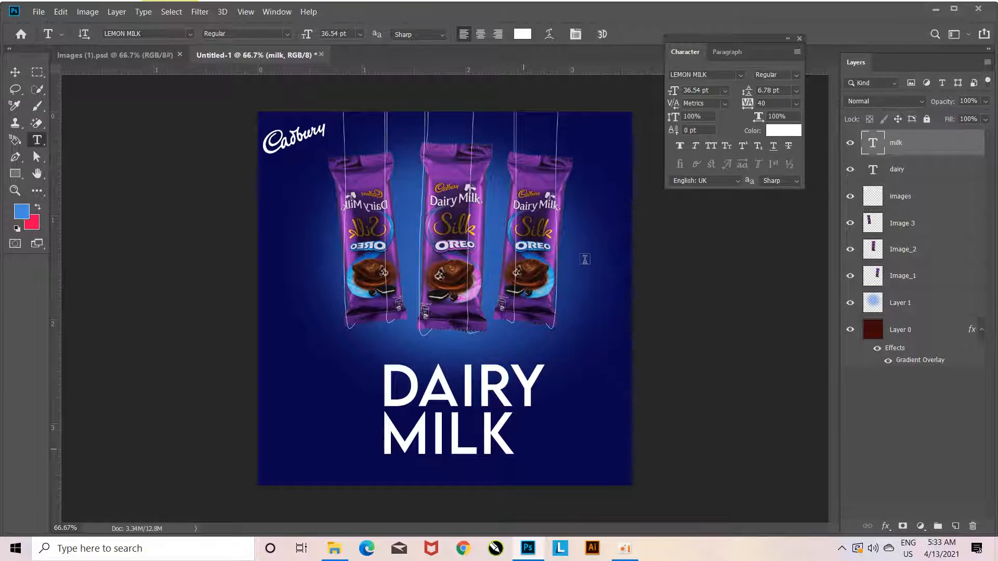
- Move the MILK text to the right so it sits staggered beneath DAIRY and extends slightly past the Y
left_click(20, 71)
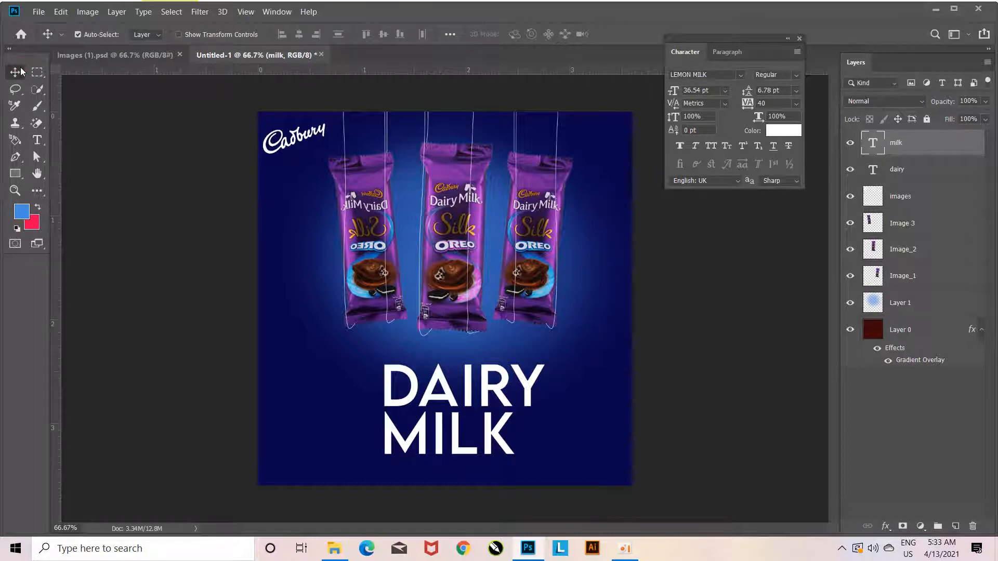
key("Right")
key("Right")
key("Right")
key("Right")
key("Right")
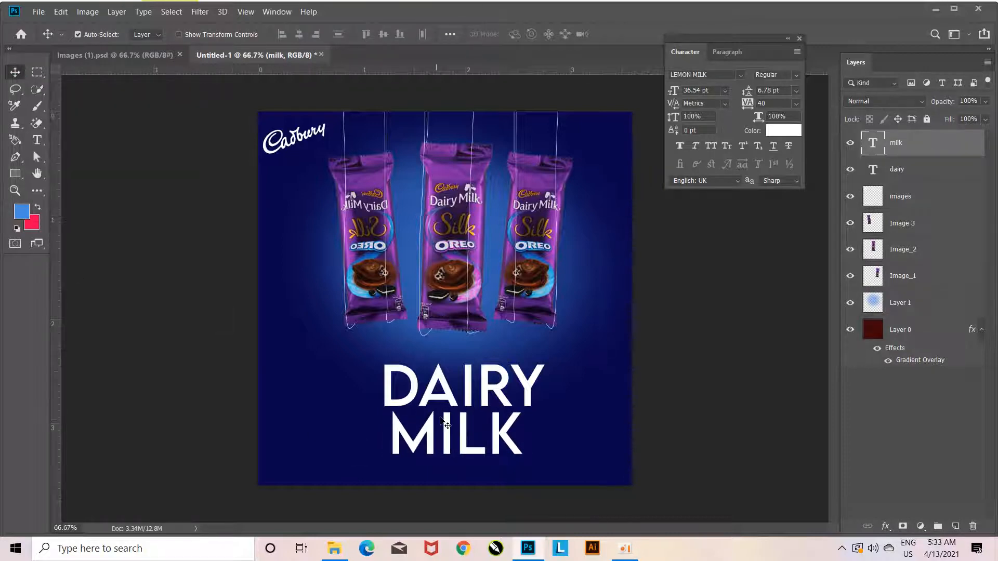
left_click_drag(467, 442, 503, 442)
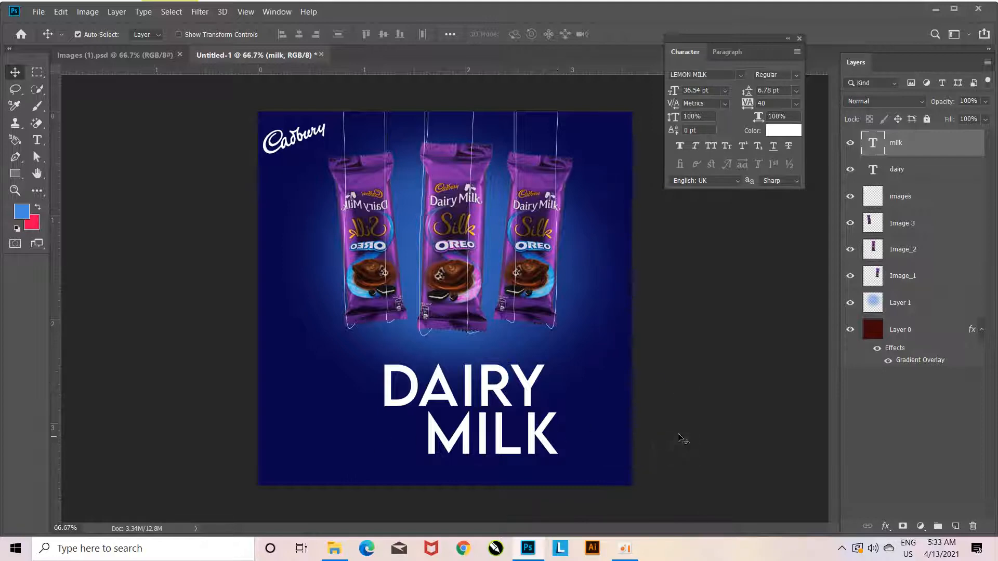
- Rasterize the DAIRY text layer
left_click(895, 176)
right_click(896, 175)
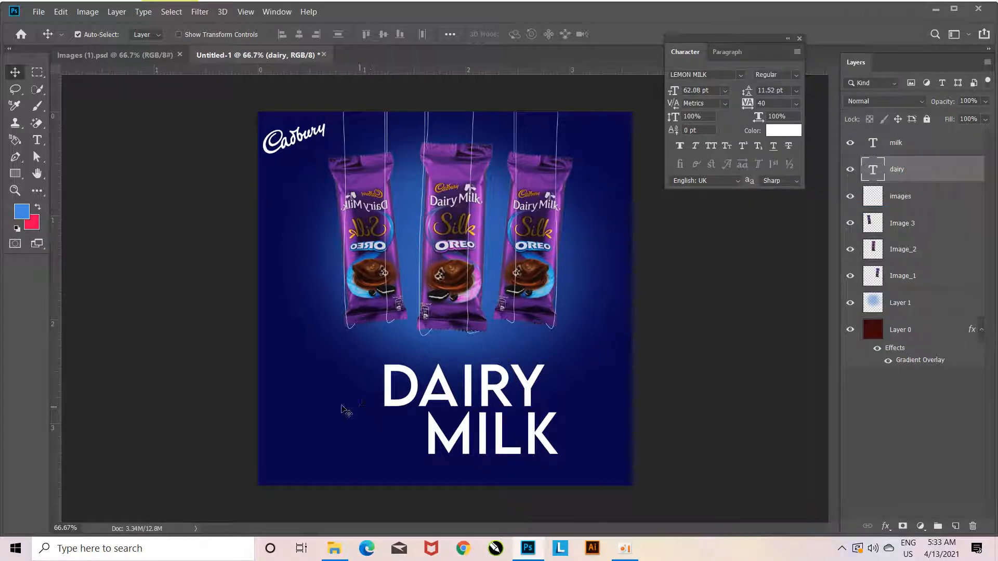
- Cut a thin horizontal strip out of the middle of the DAIRY letters with a rectangular selection
left_click(37, 72)
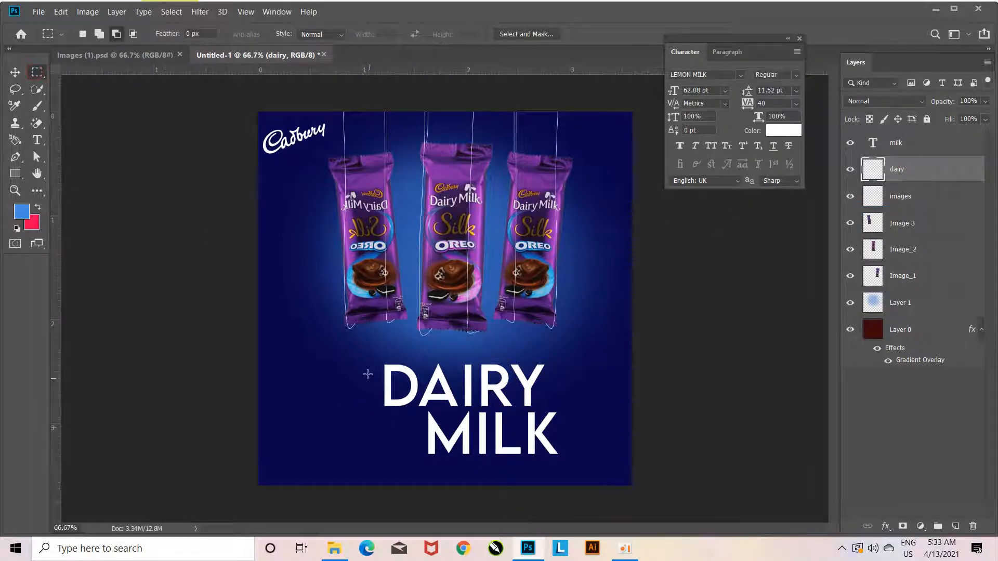
left_click_drag(365, 374, 583, 380)
key("ctrl+d")
left_click_drag(365, 382, 565, 387)
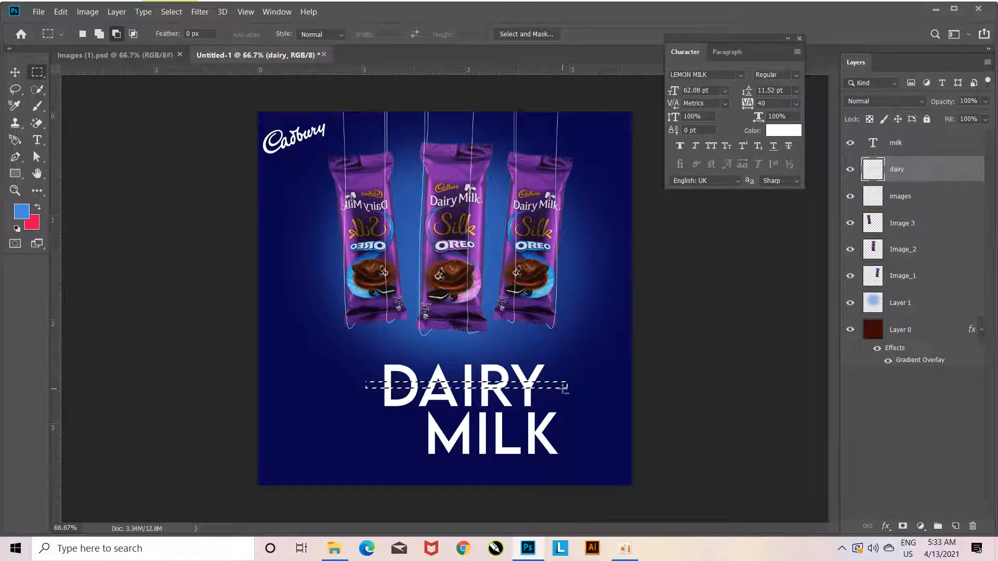
key("Delete")
key("ctrl+d")
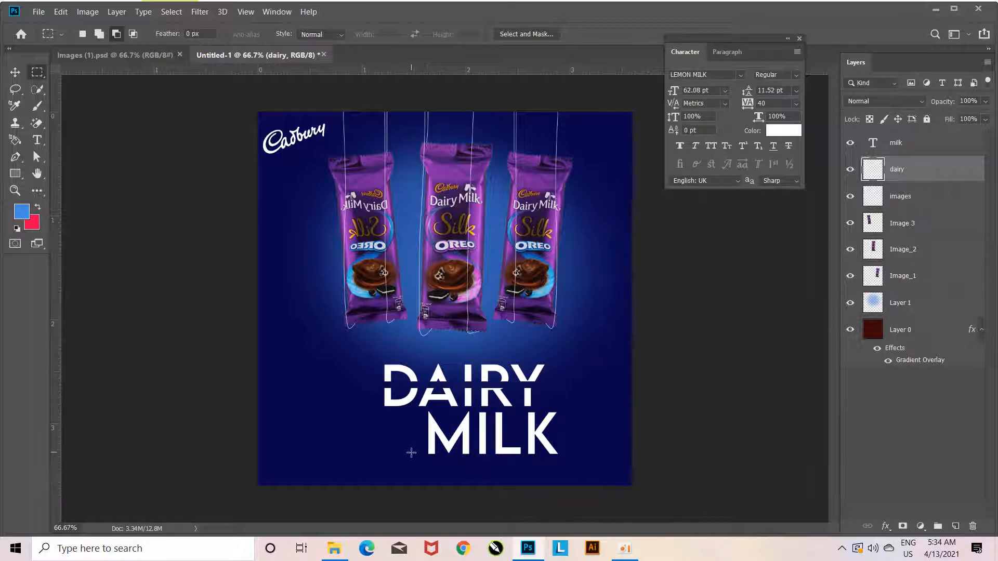
- Rasterize the MILK text layer and cut a thin horizontal strip out of the middle of its letters
right_click(902, 146)
left_click(810, 212)
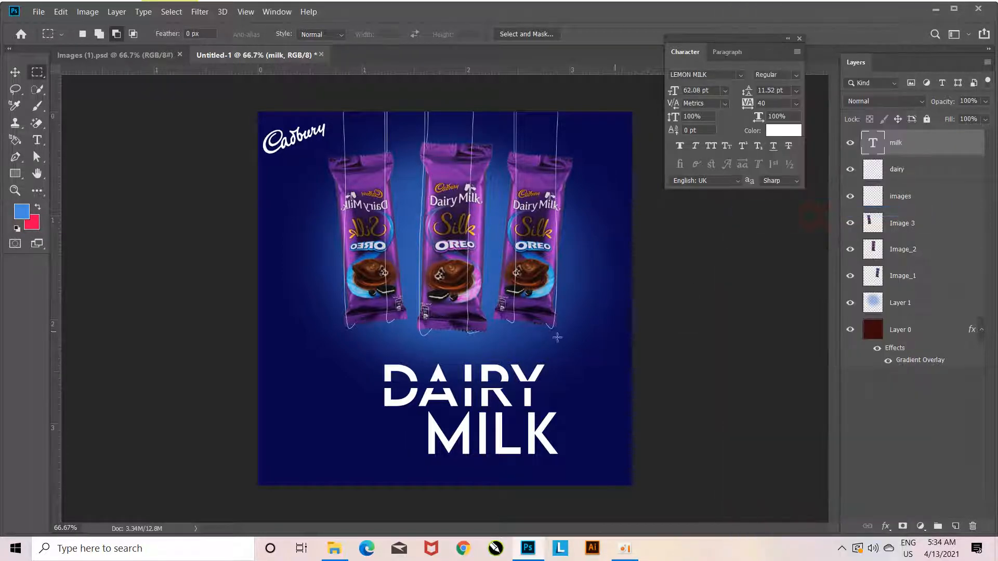
left_click_drag(405, 433, 570, 439)
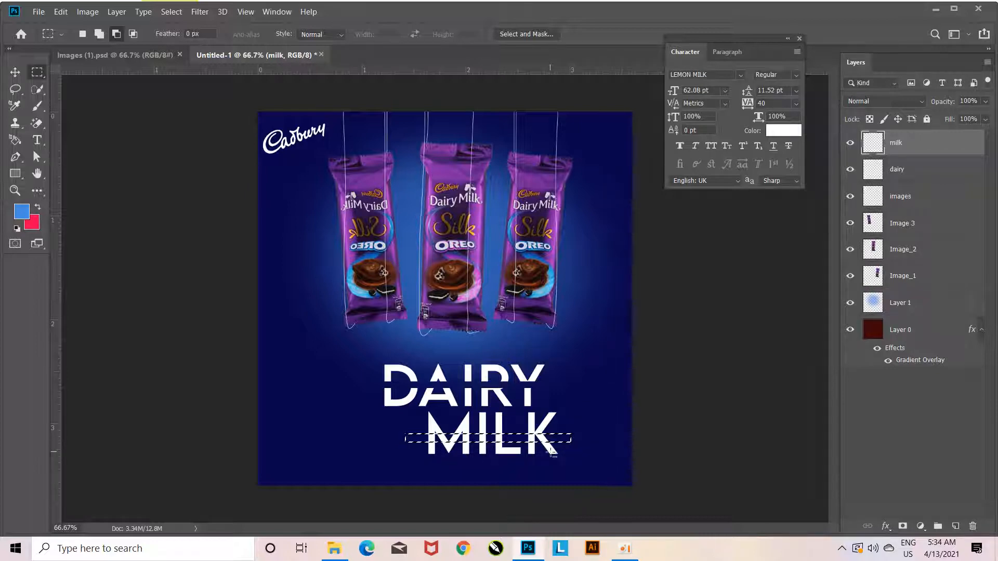
key("ctrl+d")
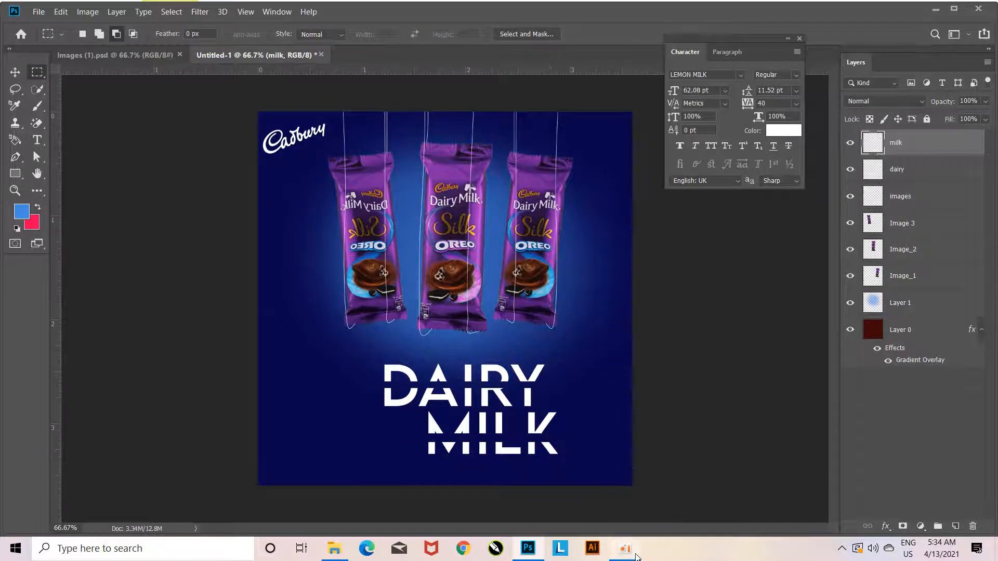
key("ctrl+z")
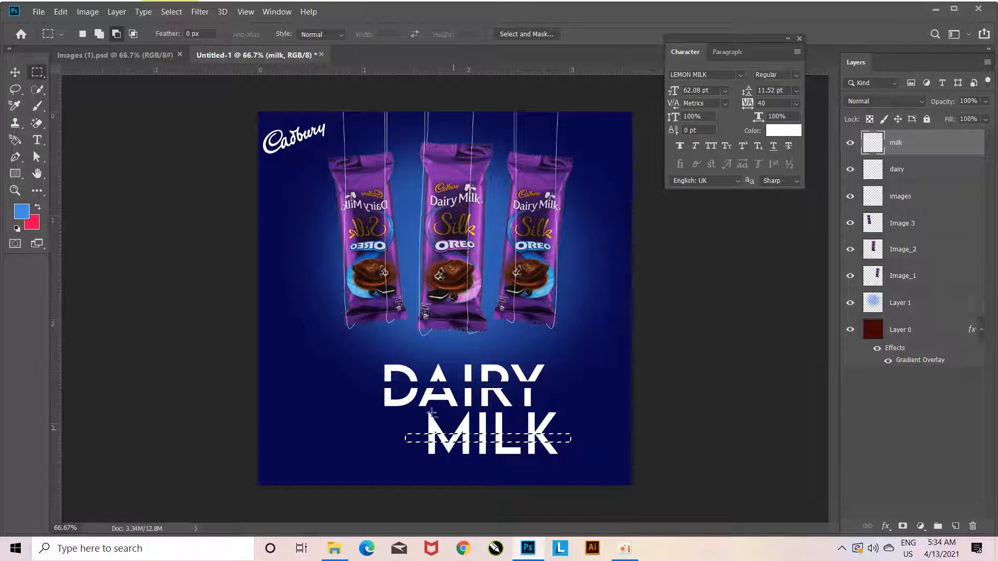
left_click_drag(418, 433, 548, 435)
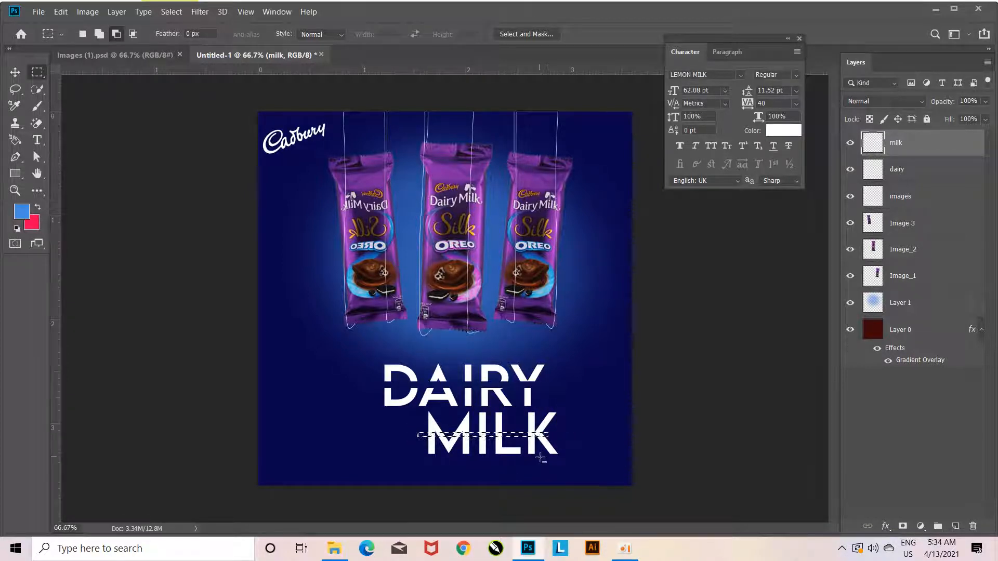
key("Delete")
key("ctrl+d")
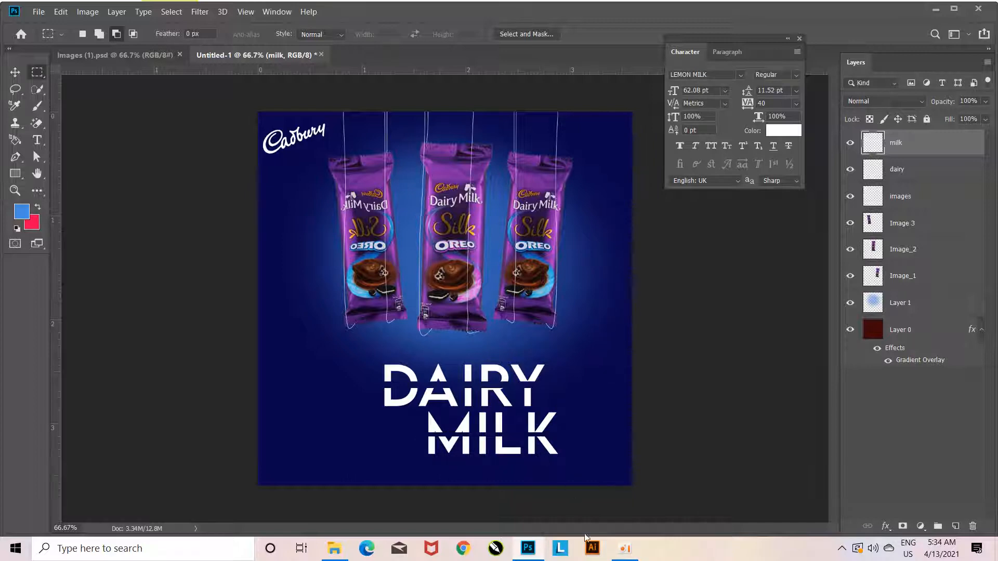
- Place the chocolate-and-milk splash image, stack it below the DAIRY layer and move it to the canvas's lower part
left_click(334, 549)
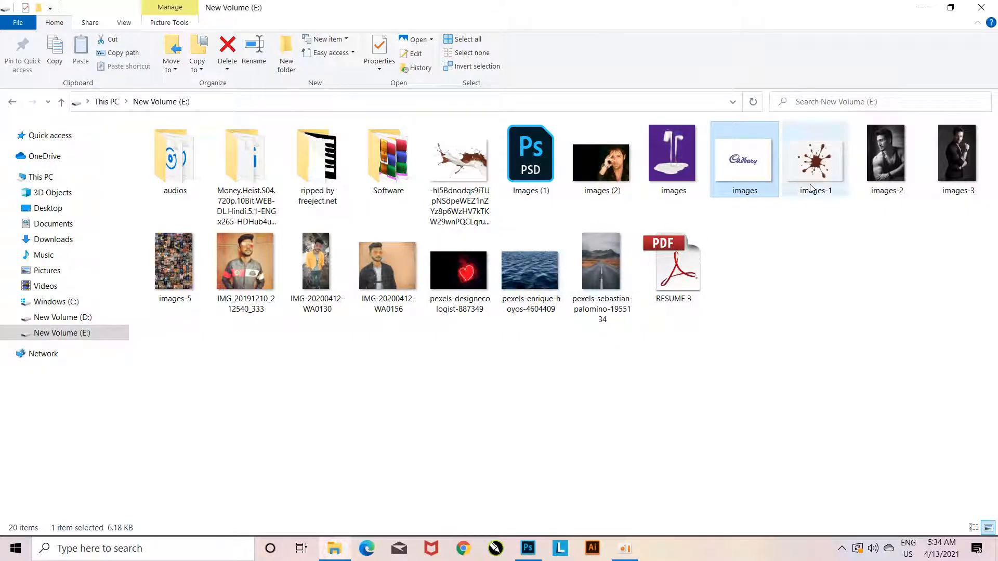
left_click_drag(458, 159, 495, 412)
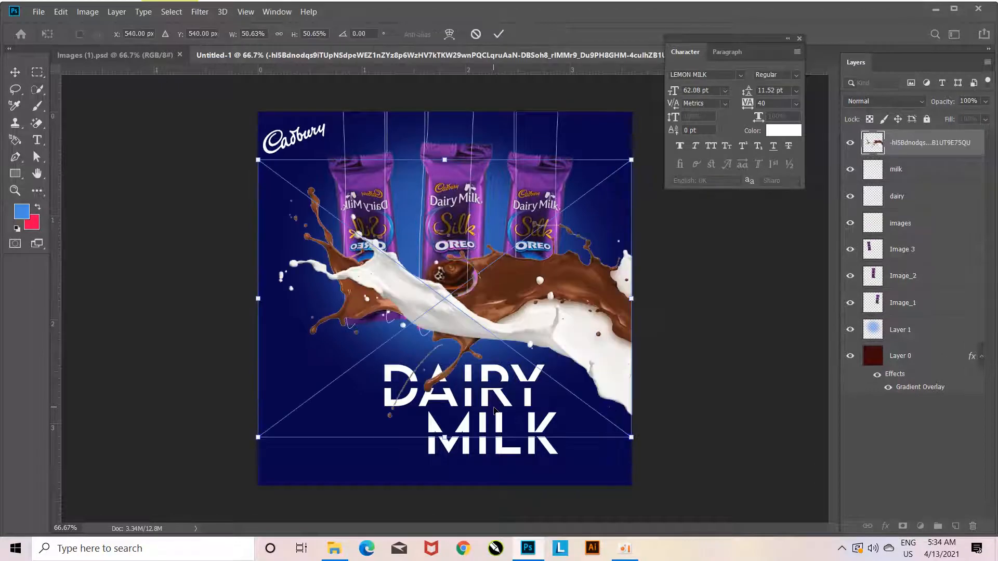
key("Return")
left_click_drag(926, 148, 948, 214)
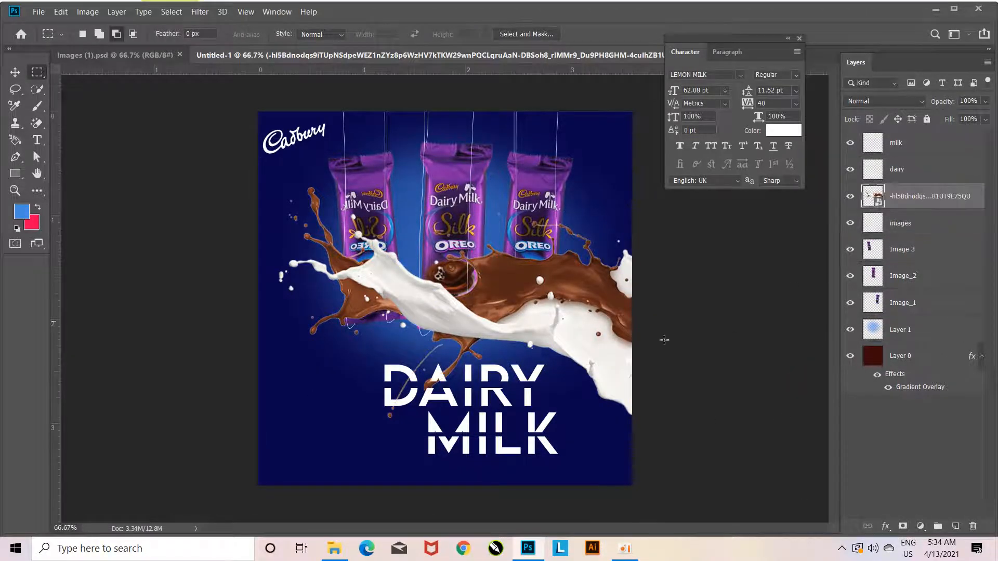
left_click(18, 73)
left_click_drag(623, 334, 619, 442)
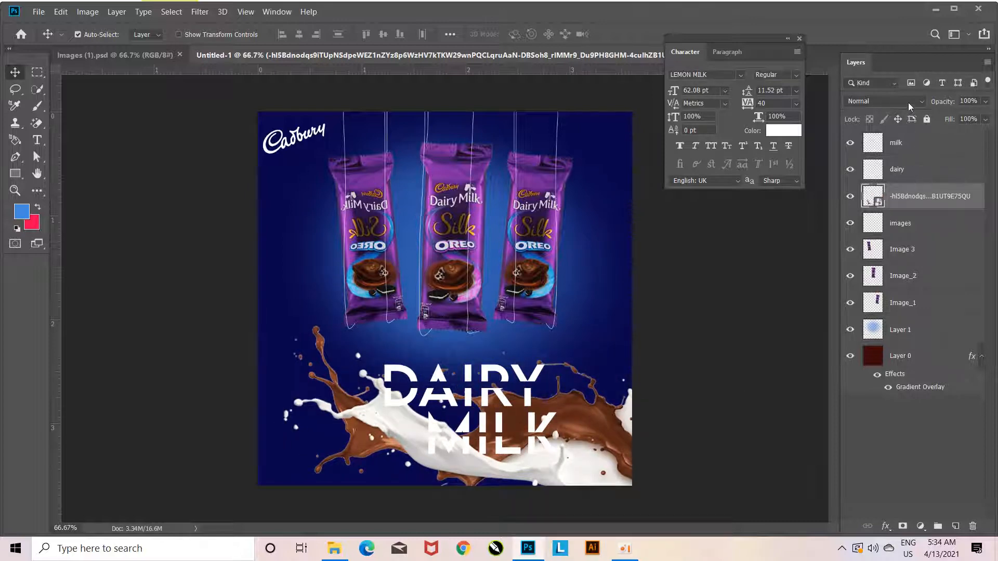
- Set the splash layer's opacity to 44% and shift the splash slightly upward
key("4")
key("4")
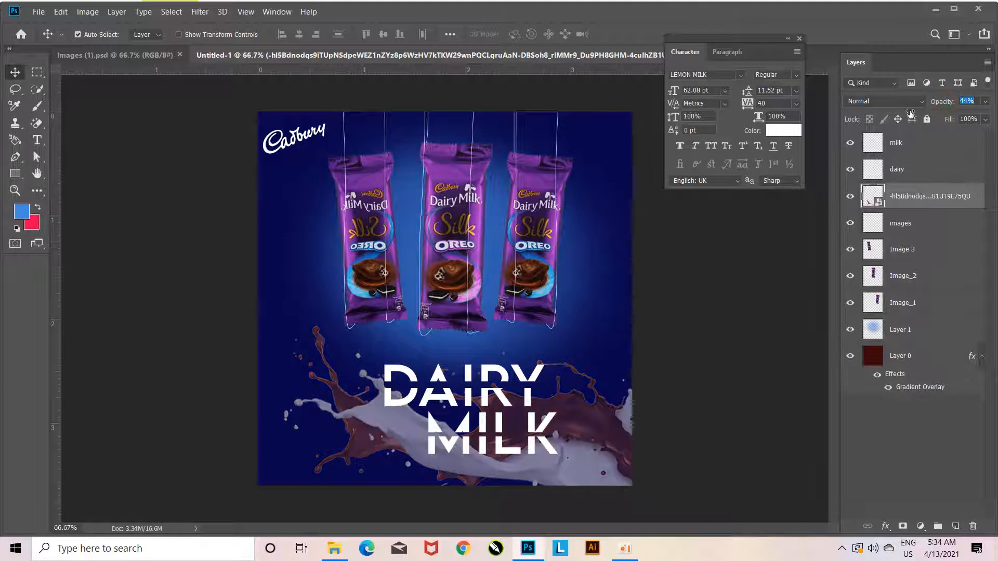
mouse_move(607, 474)
left_mouse_down()
mouse_move(591, 466)
mouse_move(608, 464)
left_mouse_up()
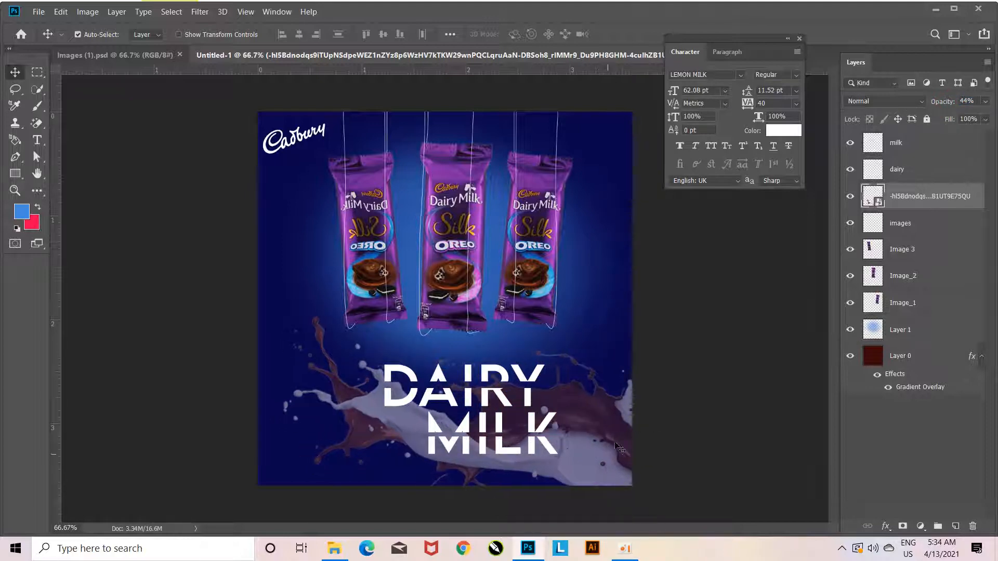
- Undo the splash placement and the strip cuts, back to the uncut DAIRY letters and the editable MILK text
key("ctrl+z")
key("ctrl+z")
key("ctrl+z")
key("ctrl+z")
key("ctrl+z")
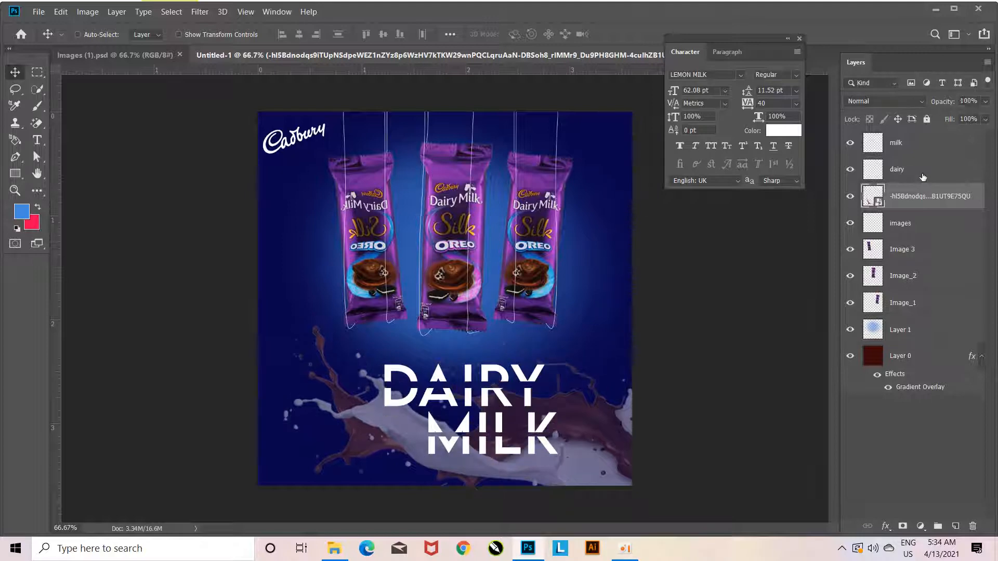
key("ctrl+z")
key("ctrl+z")
key("ctrl+z")
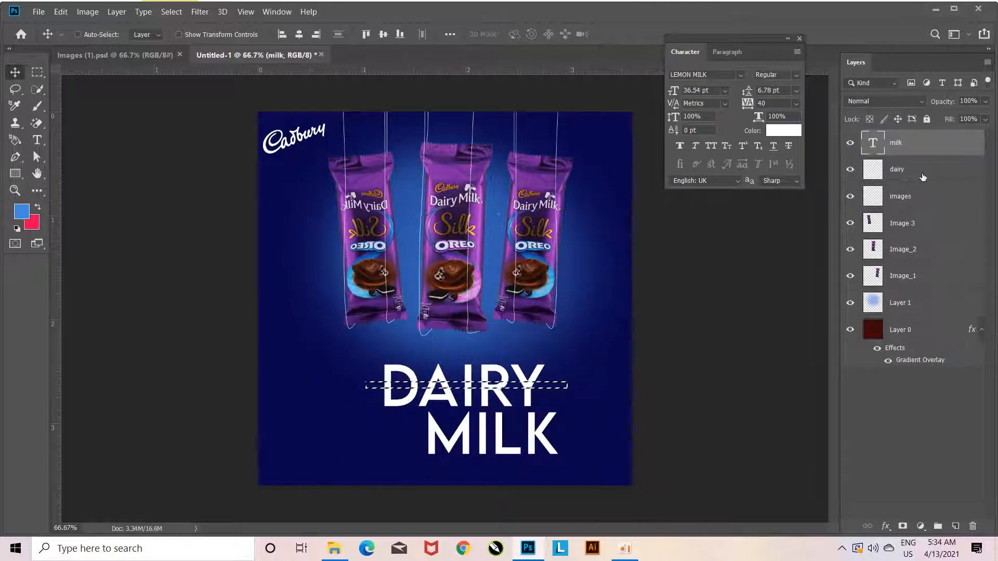
- Place the chocolate-and-milk splash image across the canvas's lower part and stack its layer below the Cadbury logo layer
mouse_move(334, 552)
left_click(318, 435)
left_click_drag(485, 213, 558, 458)
left_click_drag(576, 349, 577, 456)
key("Return")
left_click_drag(909, 145, 910, 229)
- Lower the splash layer's opacity to 49% and adjust its position behind the headline along the canvas's lower edge
mouse_move(603, 423)
left_mouse_down()
mouse_move(619, 432)
mouse_move(574, 434)
mouse_move(623, 432)
mouse_move(605, 433)
left_mouse_up()
left_click_drag(941, 101, 910, 120)
left_click_drag(567, 456, 547, 494)
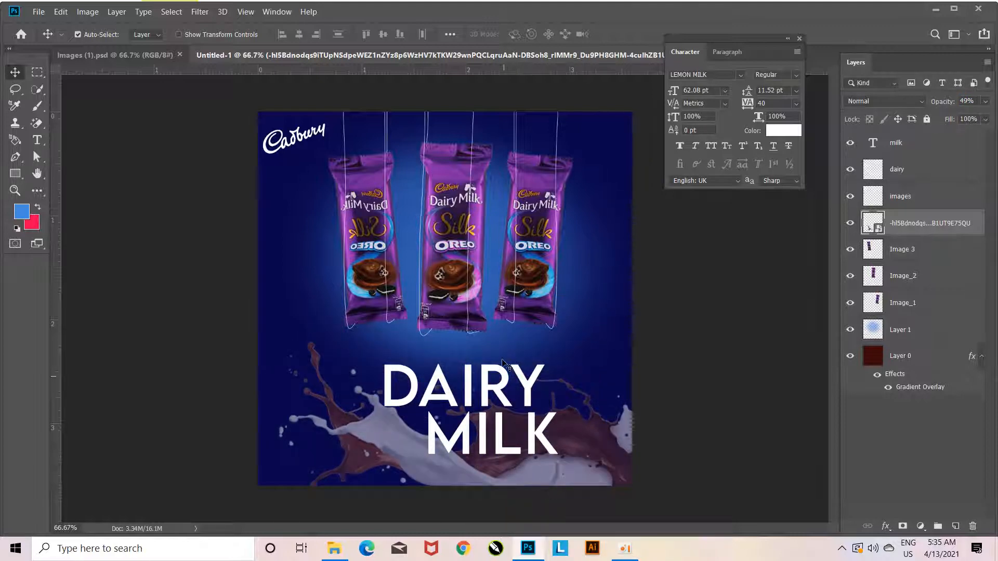
left_click(505, 394)
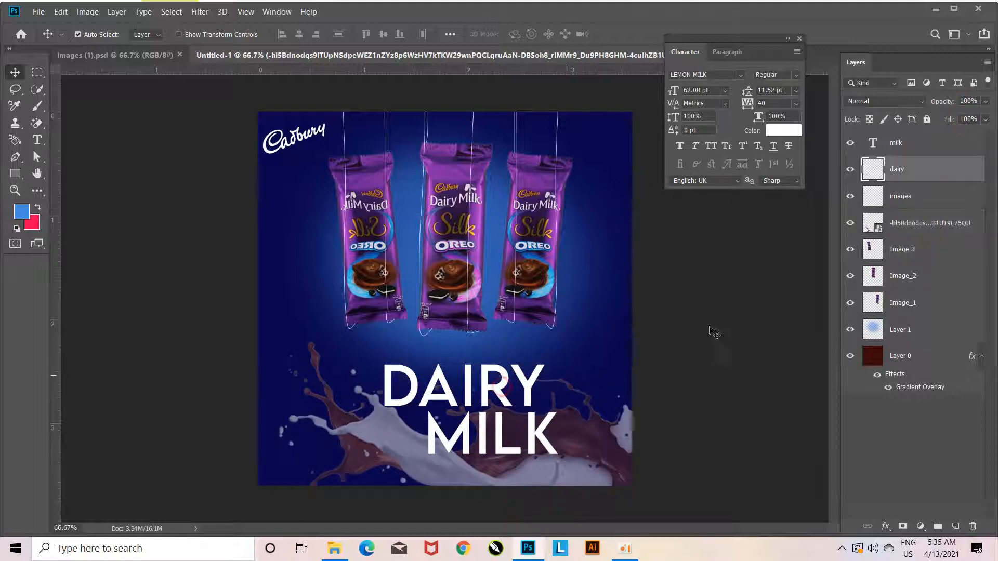
- Select the DAIRY and MILK layers together and nudge the headline up and slightly left, closer to the chocolate bars
left_click(922, 147, "shift")
key("Up")
key("Up")
key("Up")
key("Up")
key("Up")
key("Up")
key("Up")
key("Up")
key("Up")
key("Up")
key("Up")
key("Up")
key("Up")
key("Up")
key("Up")
key("Up")
key("Up")
key("Up")
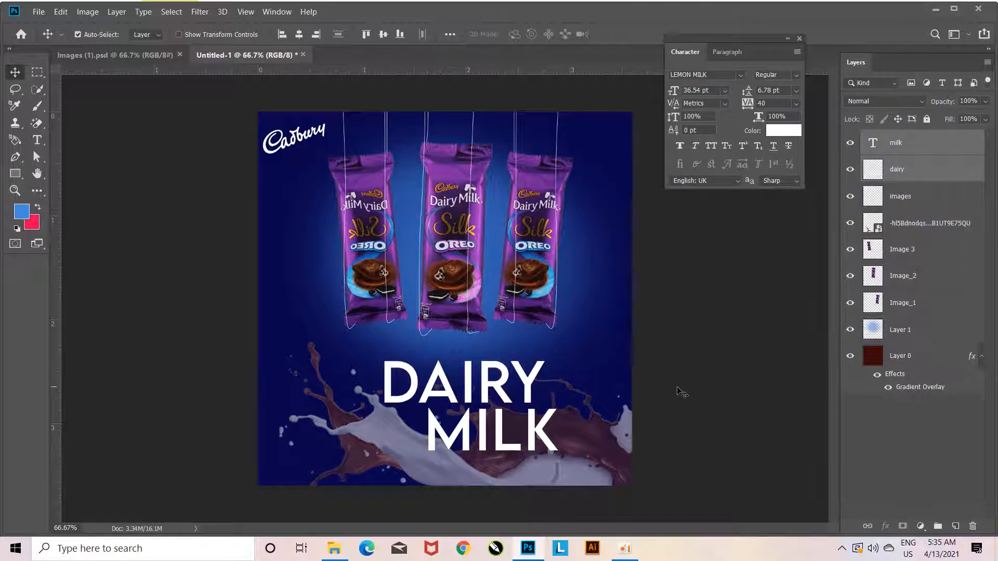
key("Up")
key("Up")
key("Up")
key("Up")
key("Up")
key("Up")
key("Up")
key("Up")
key("Up")
key("Up")
key("Up")
key("Up")
key("Up")
key("Up")
key("Up")
key("Up")
key("Up")
key("Up")
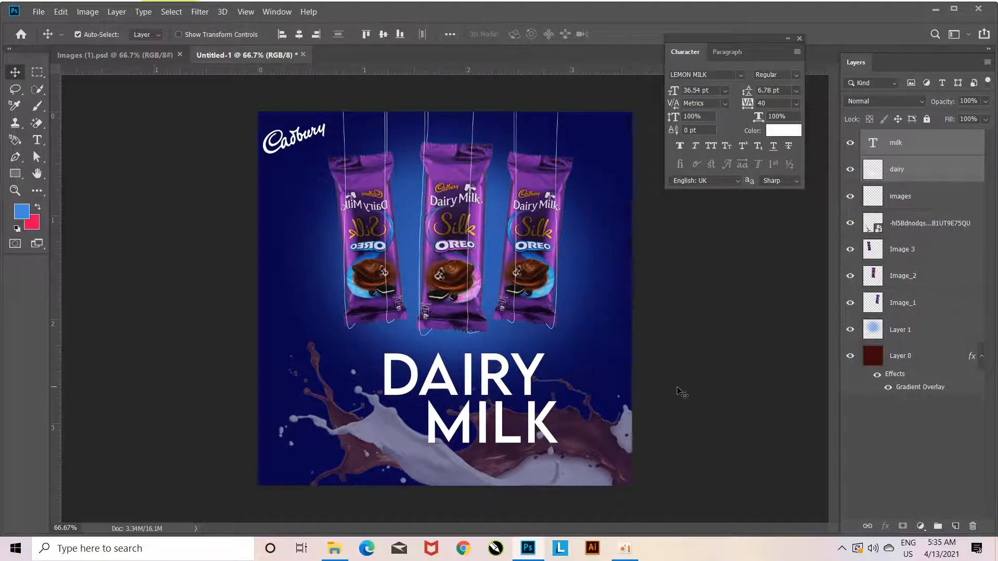
key("Left")
key("Left")
key("Left")
key("Left")
key("Left")
key("Left")
key("Left")
key("Left")
key("Left")
key("Left")
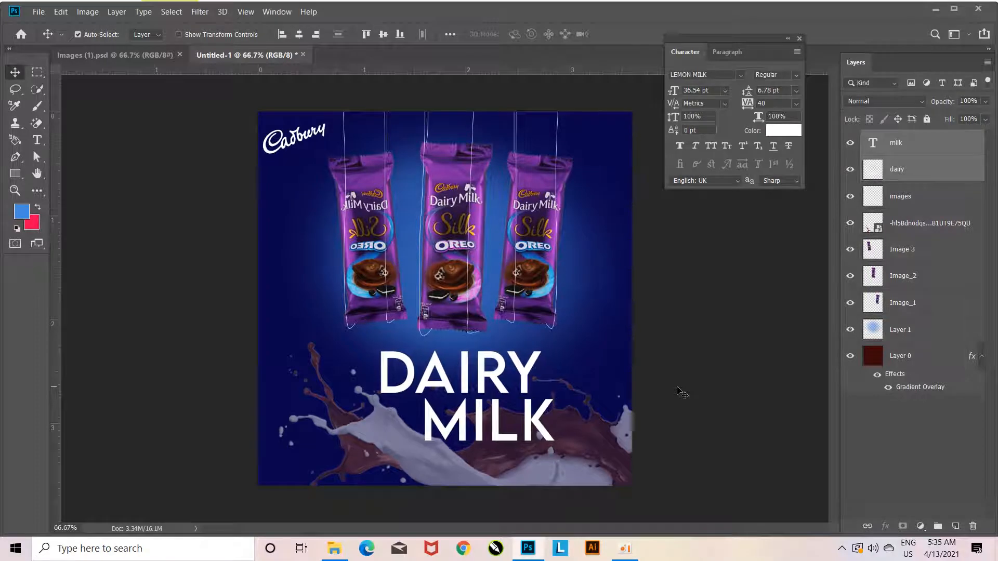
- Add a new white text line reading "chocolate" over the poster, starting near the middle bar's lower end
left_click(502, 386)
left_click(37, 139)
left_click(490, 321)
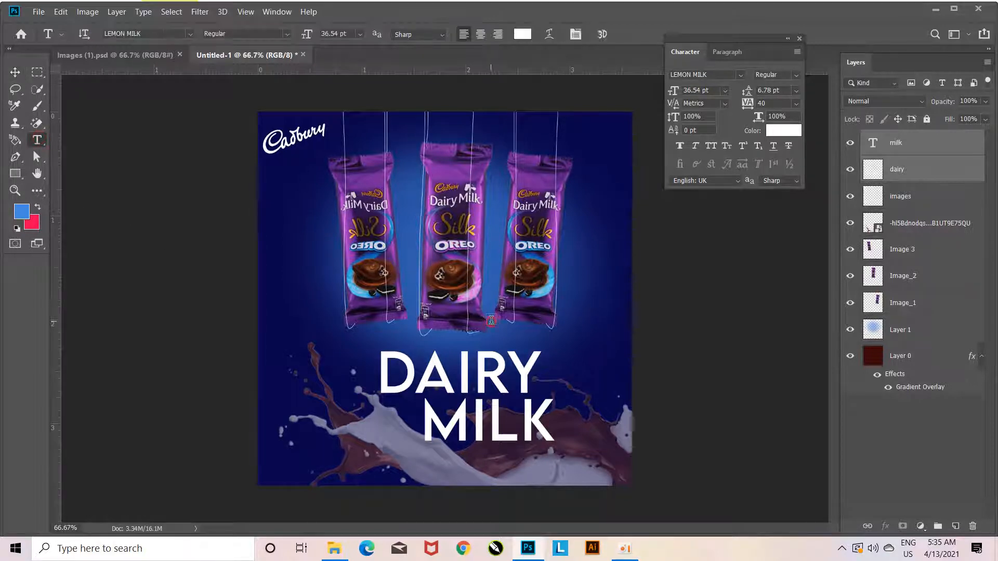
left_click(490, 321)
type("C")
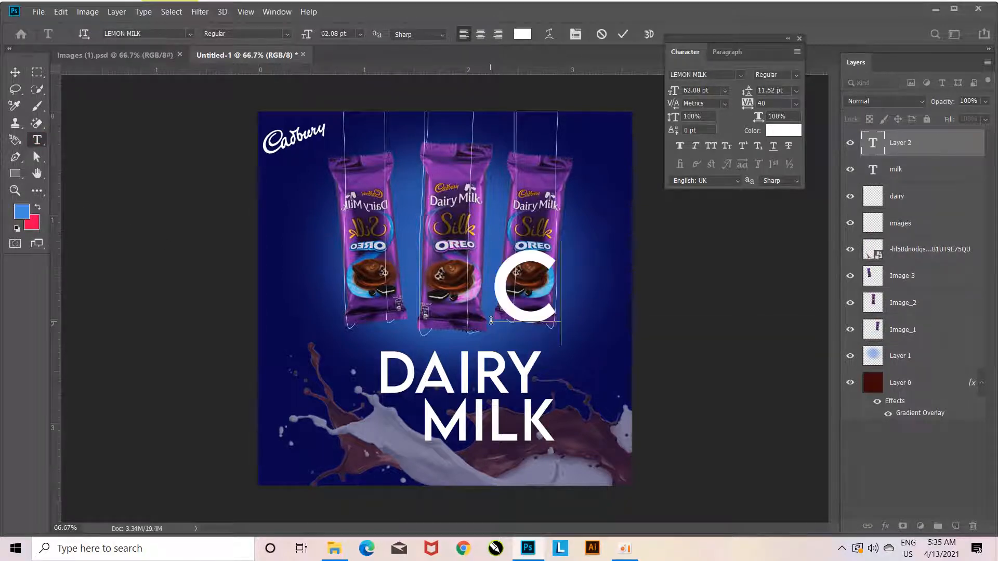
type("HOC")
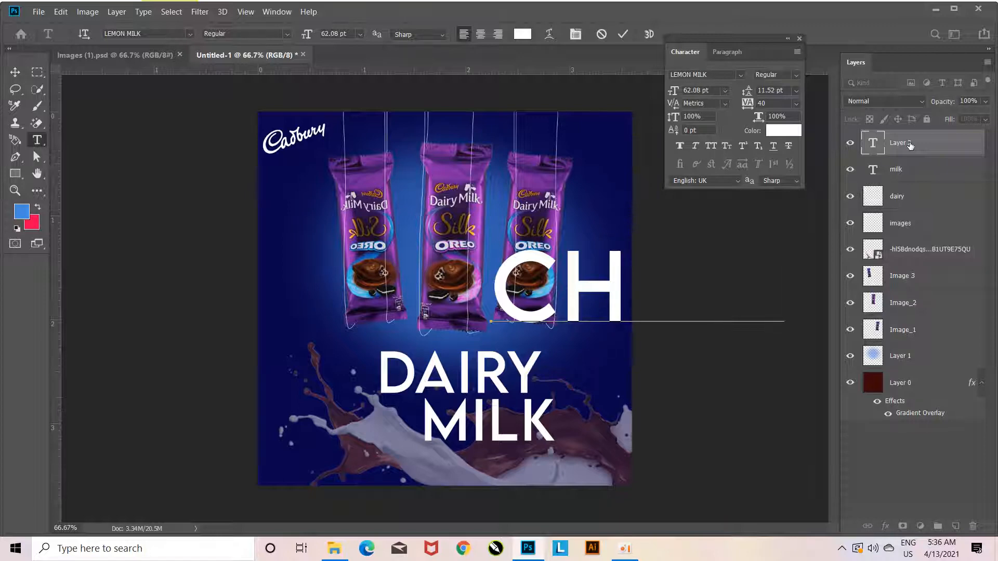
type("o")
left_click(910, 145)
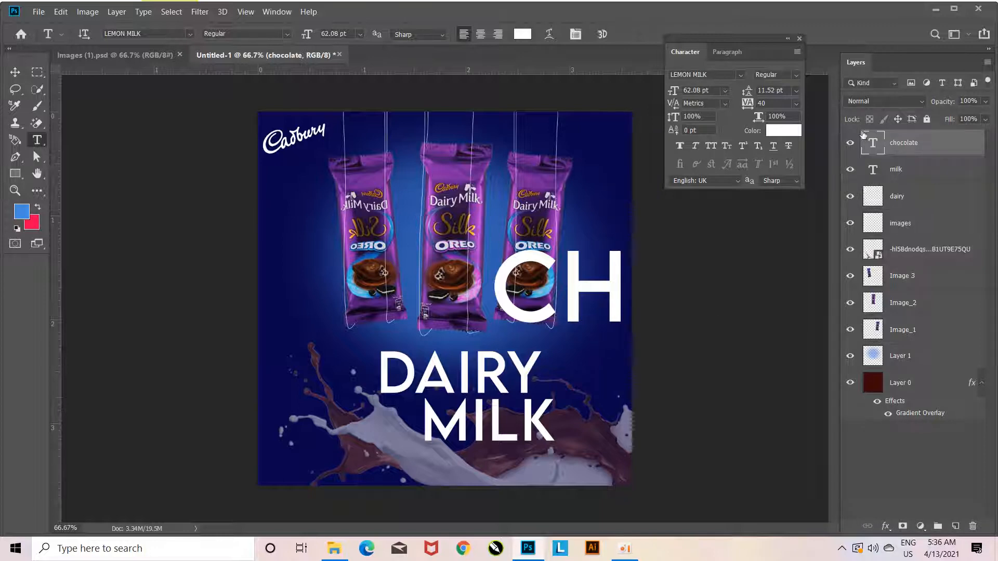
- Scale the chocolate text down to about 11.7 pt and place it between the bars and DAIRY
key("ctrl+t")
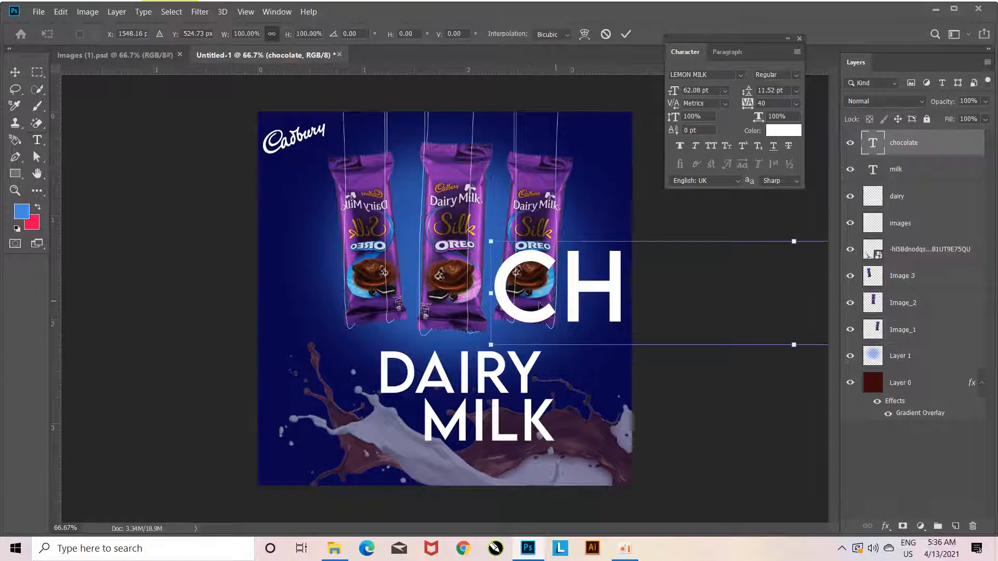
left_click_drag(491, 344, 742, 317)
left_click_drag(803, 297, 484, 339)
key("Return")
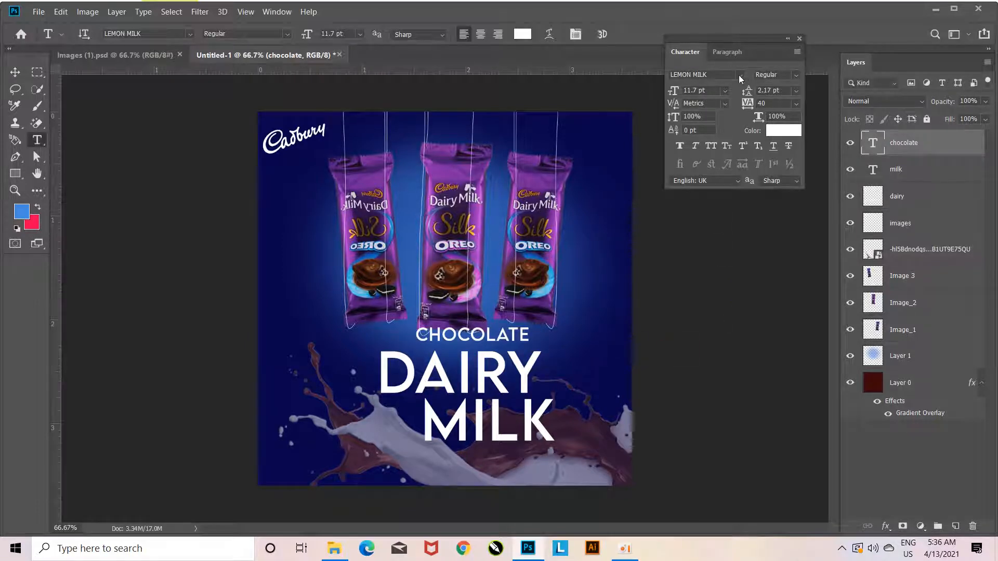
- Change the chocolate text's font to Authentic and move it above the last letters of DAIRY
left_click(738, 75)
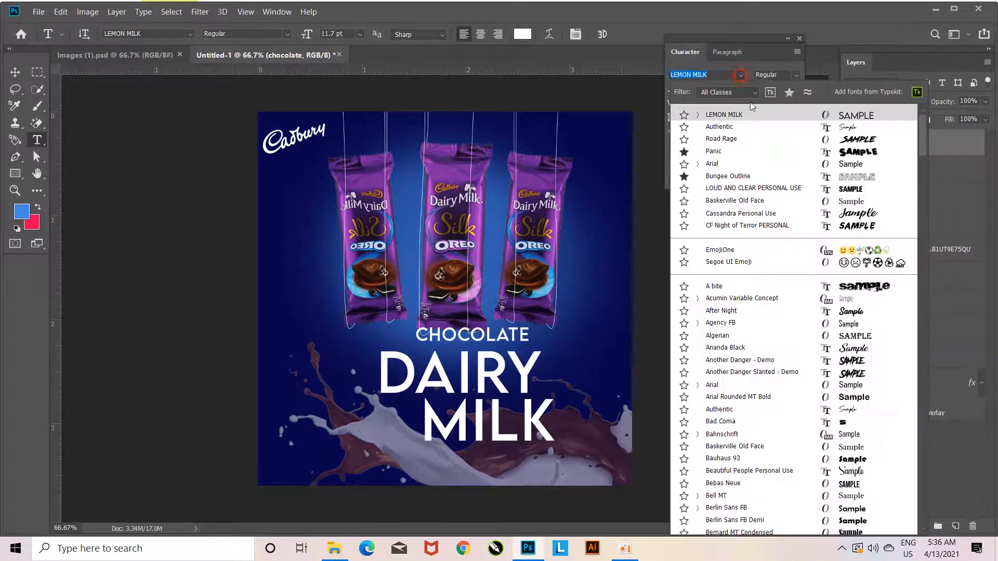
left_click(854, 130)
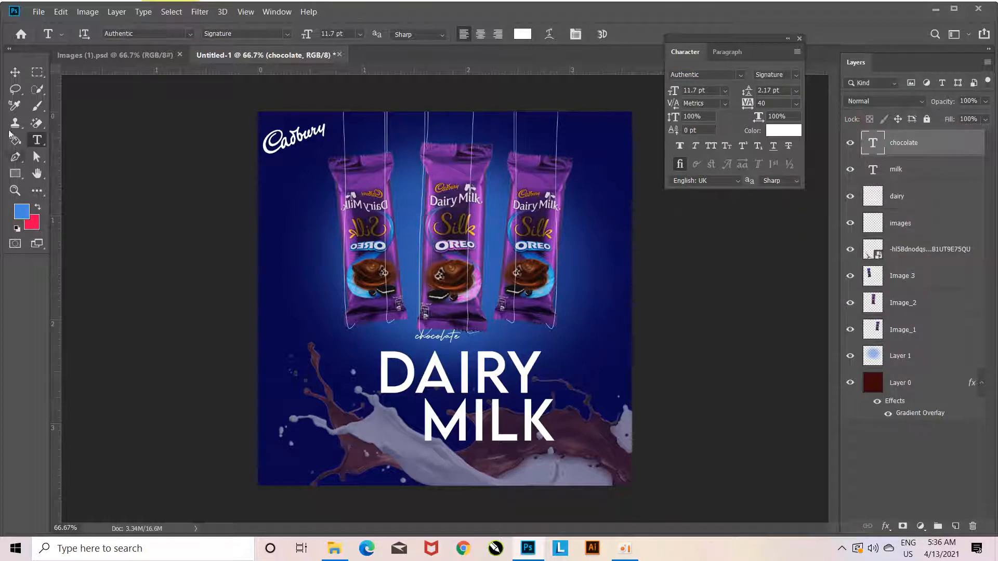
left_click(15, 72)
left_click_drag(457, 342, 539, 343)
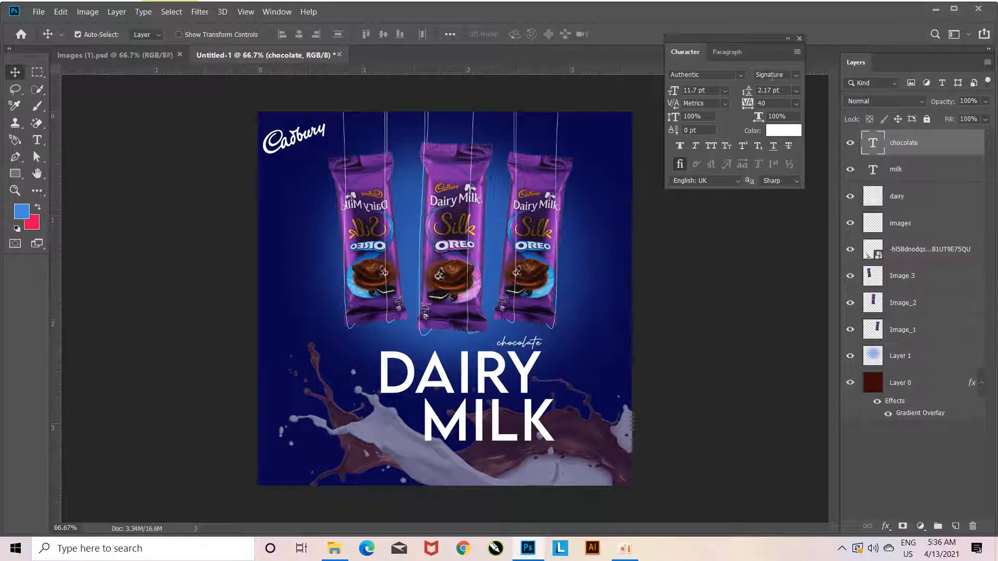
- Browse the available fonts and try Ravie on the DAIRY layer
left_click(794, 77)
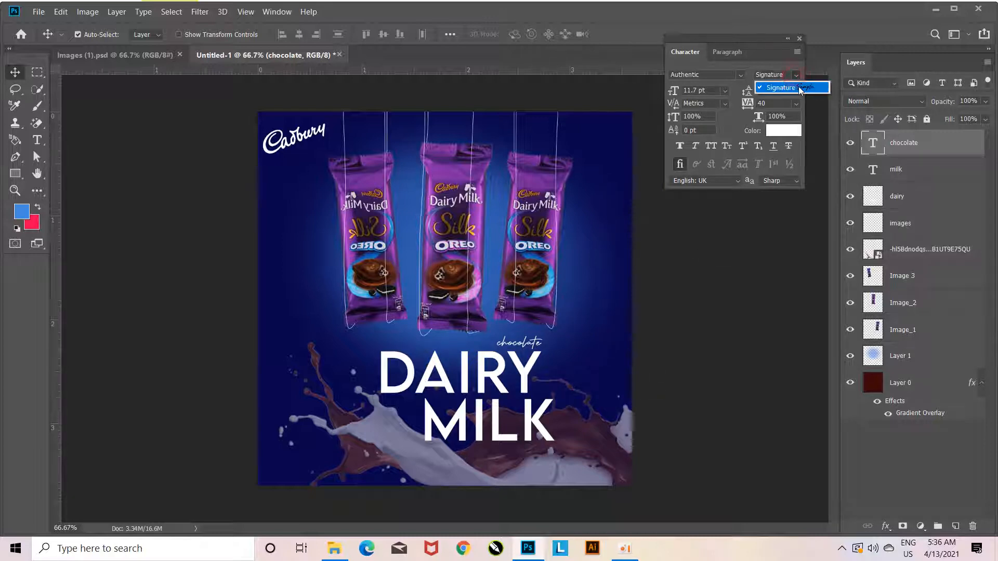
left_click(741, 77)
left_click(738, 75)
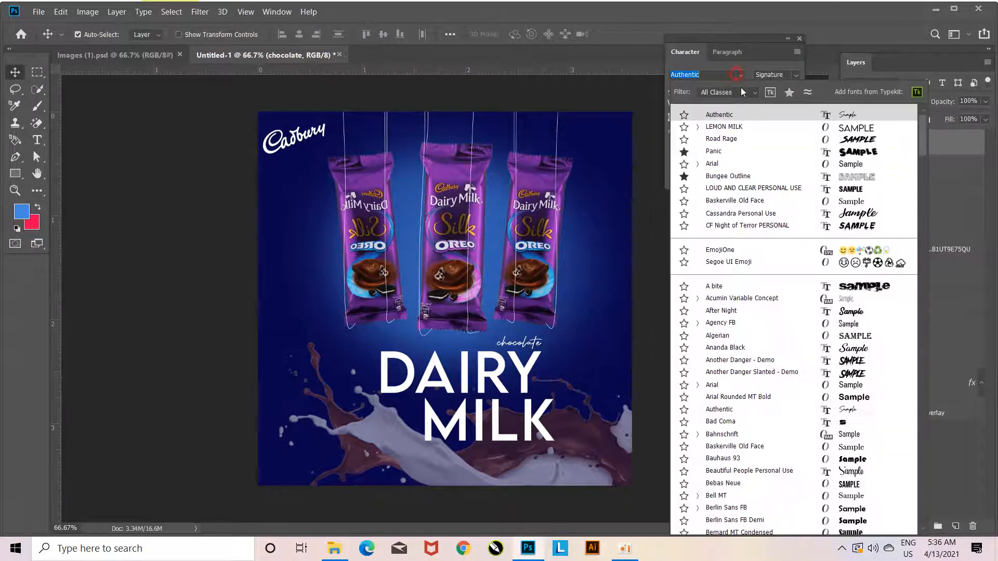
left_click(529, 387)
left_click(527, 385)
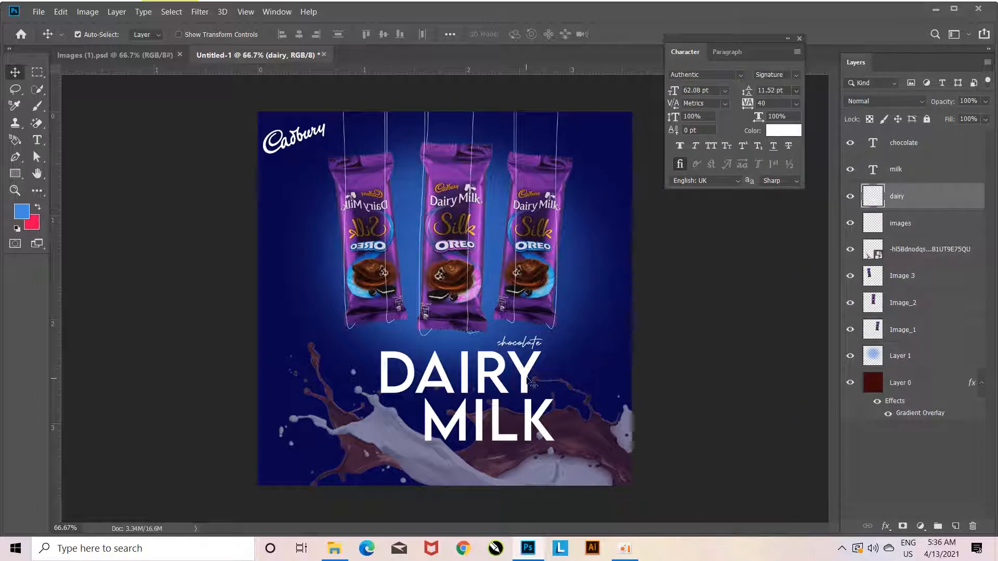
left_click(740, 75)
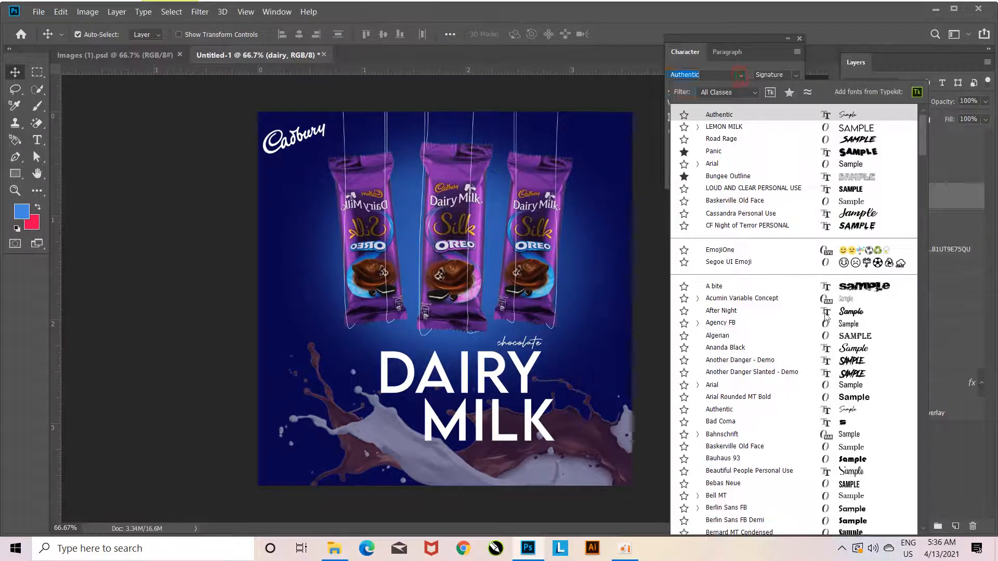
left_click_drag(917, 128, 938, 390)
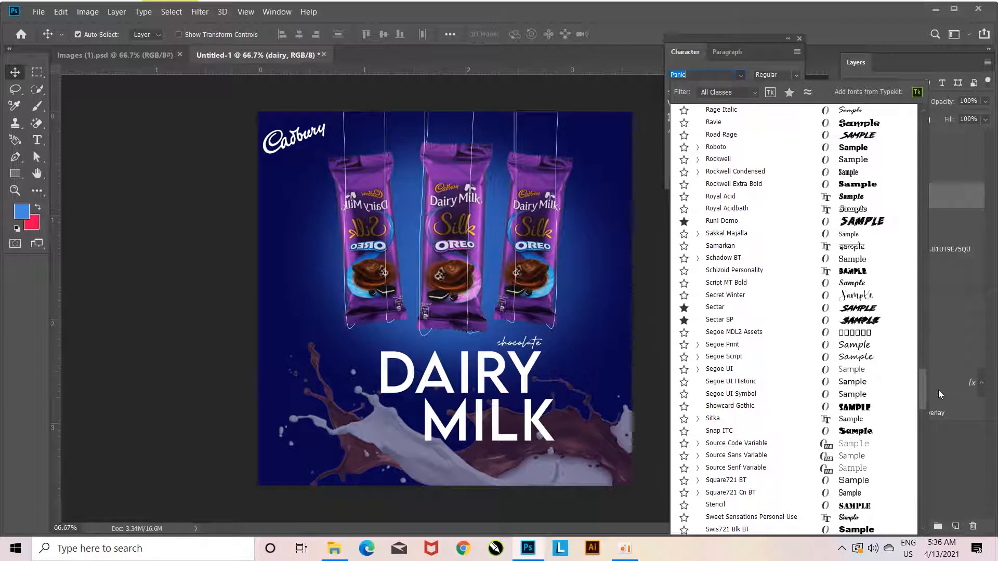
left_click(880, 124)
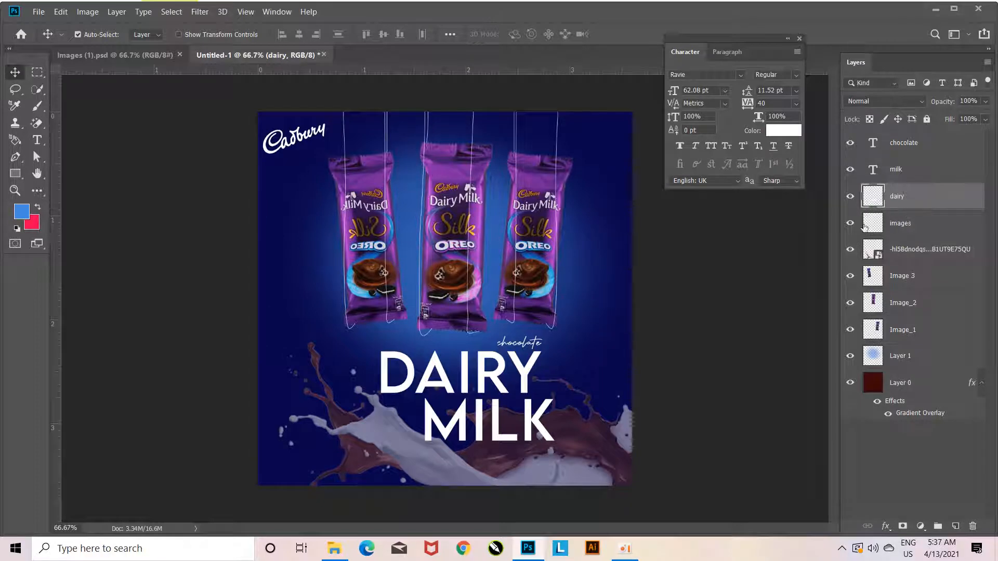
left_click(932, 171)
left_click(737, 76)
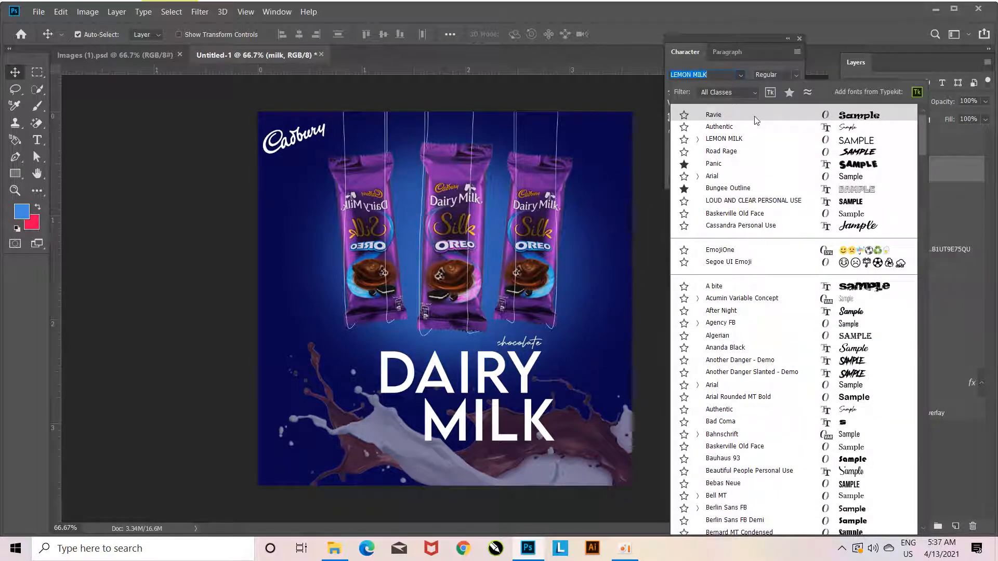
left_click(136, 160)
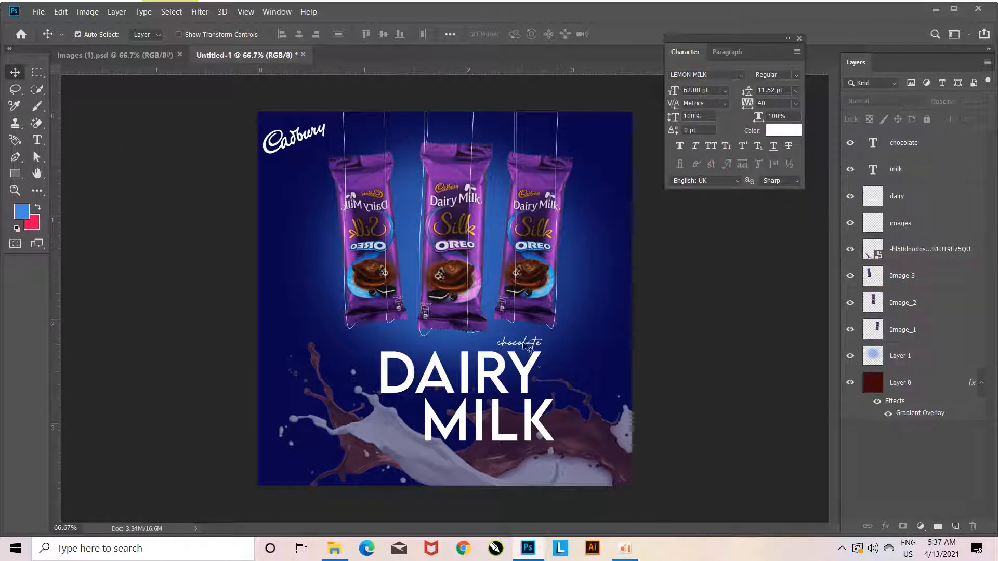
left_click(552, 477)
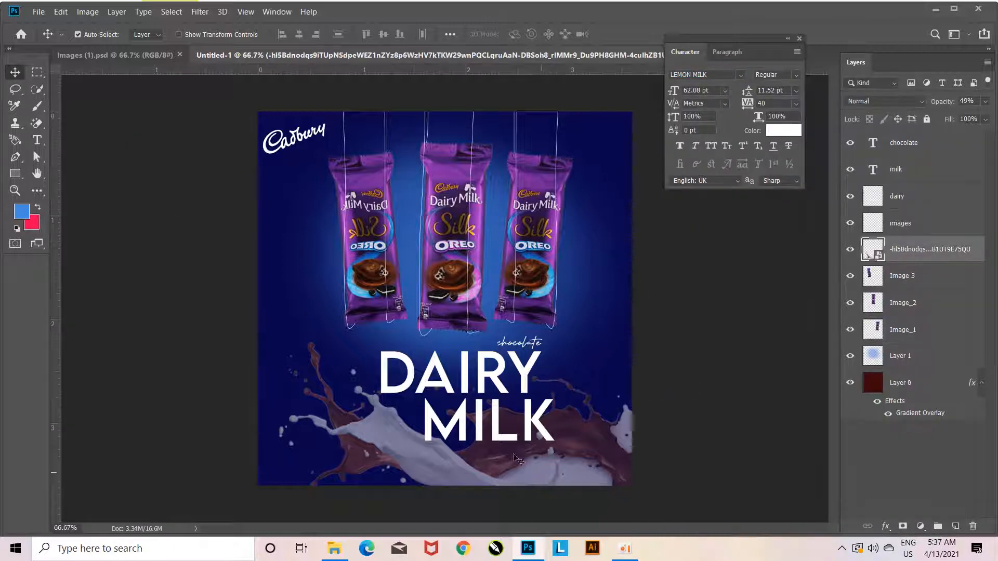
left_click(537, 425)
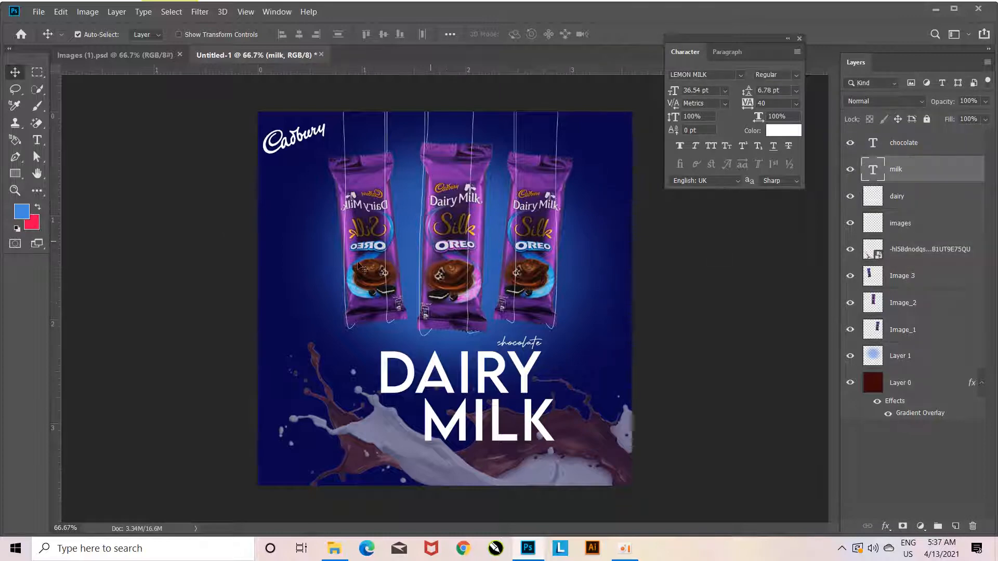
- Try the splash flipped vertically across the canvas's upper part, with its layer stacked directly below Layer 1
left_click_drag(568, 468, 594, 471)
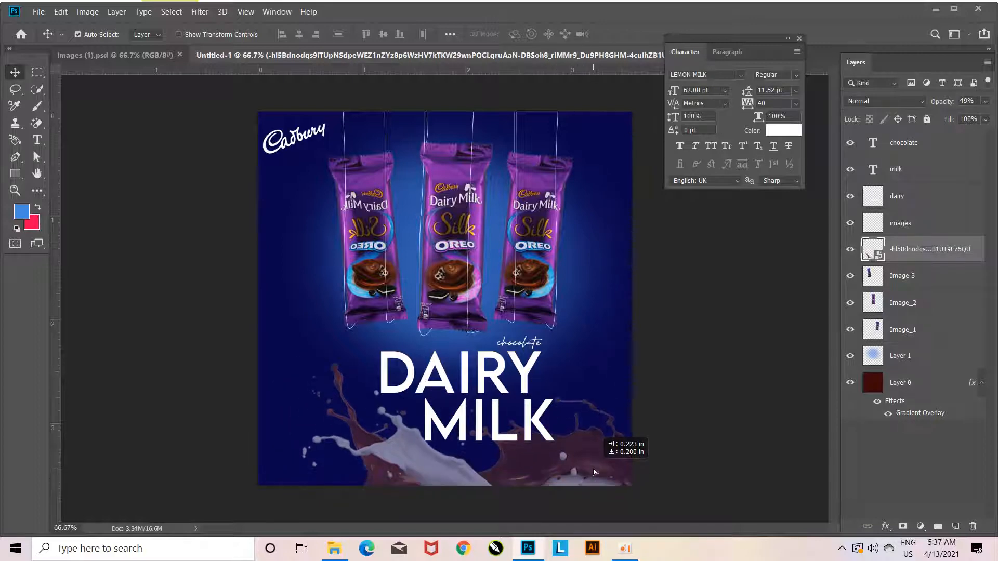
left_click_drag(591, 395, 634, 156)
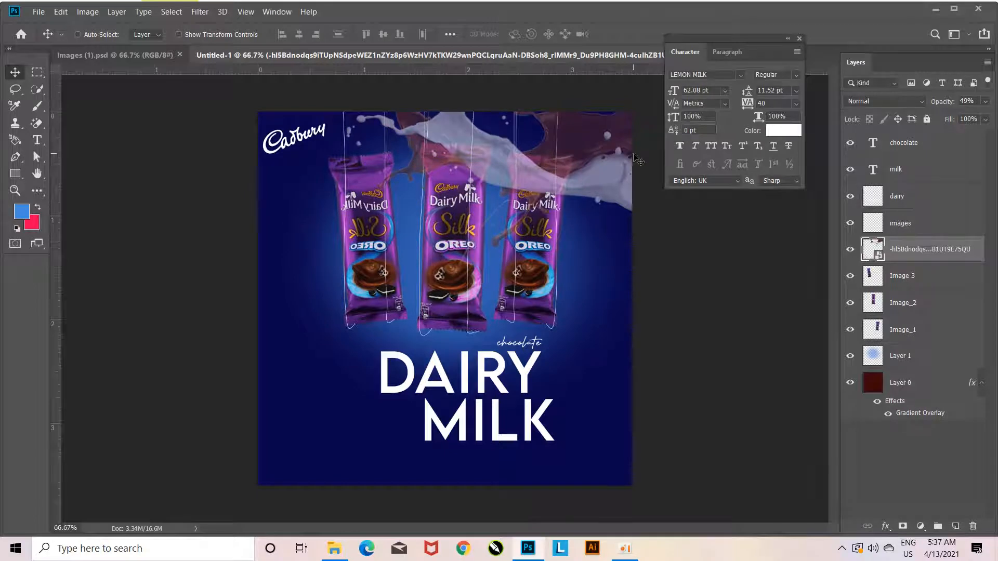
key("ctrl+t")
right_click(596, 154)
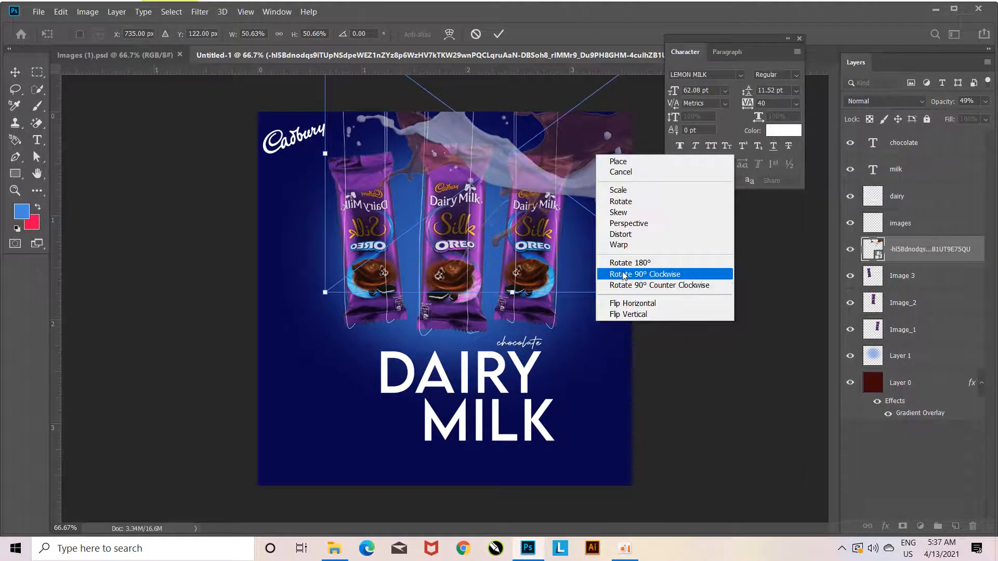
left_click(626, 313)
left_click_drag(593, 190, 593, 169)
left_click_drag(959, 248, 961, 370)
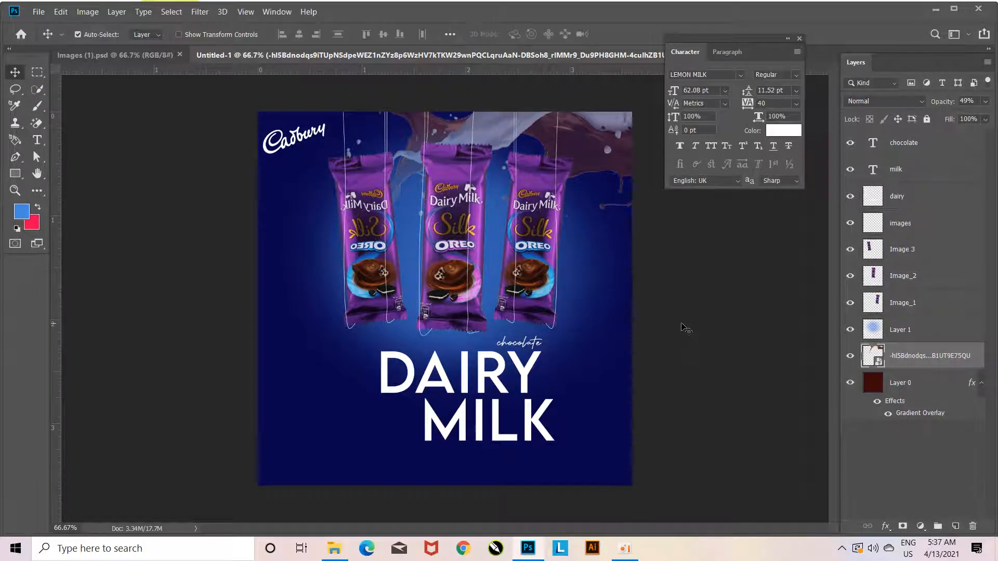
left_click_drag(607, 125, 610, 441)
- Undo the splash's move, vertical flip and layer reordering, back to its place behind the headline
key("ctrl+z")
key("ctrl+z")
key("ctrl+z")
key("ctrl+shift+z")
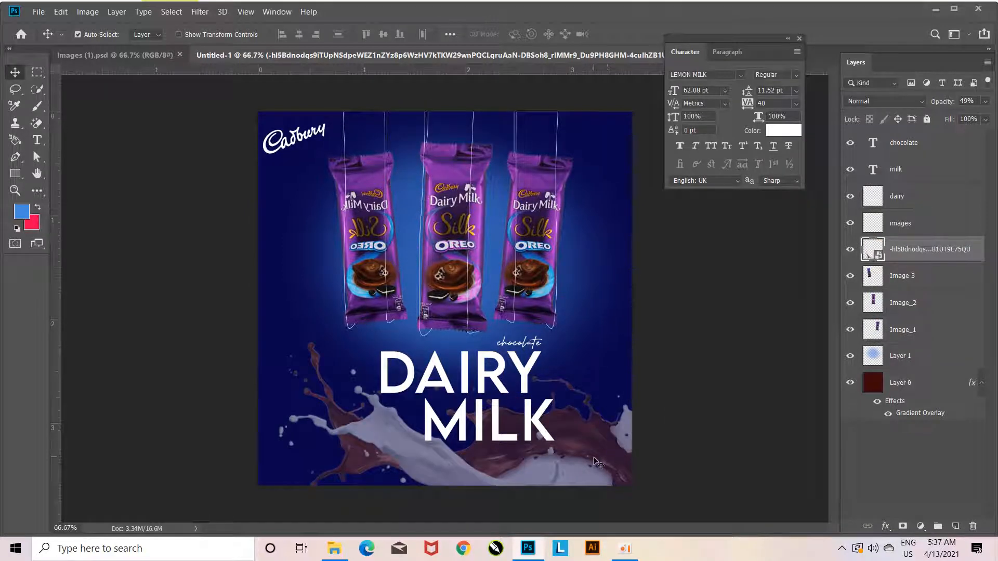
- Shift the splash down and right so the canvas's lower edge crops most of it
key("super+space")
left_click_drag(579, 442, 612, 503)
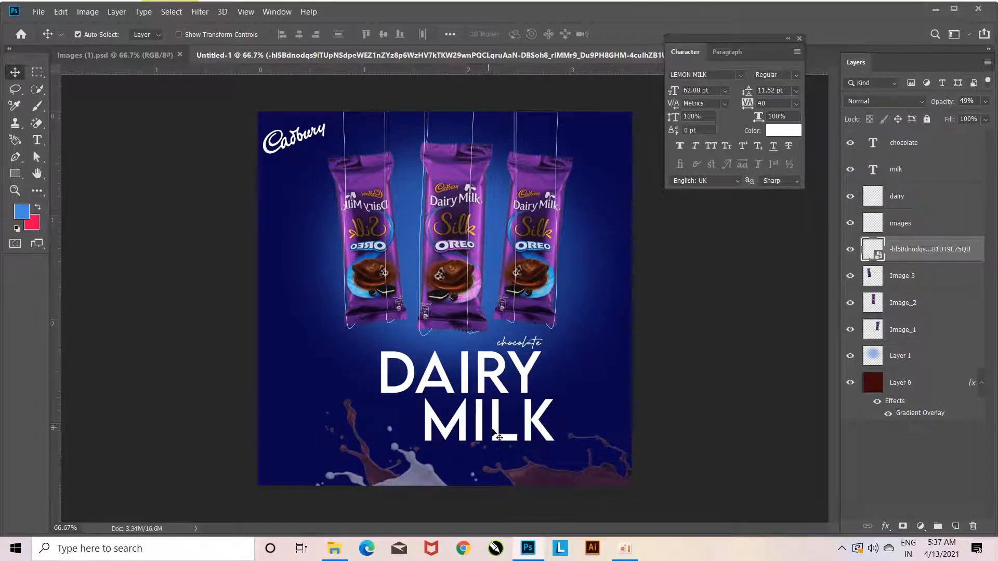
- Nudge the MILK text left so it sits centred beneath DAIRY
left_click(503, 434)
key("Left")
key("Left")
key("Left")
key("Left")
key("Left")
key("Left")
key("Left")
key("Left")
key("Left")
key("Left")
key("Left")
key("Left")
key("Left")
key("Left")
key("Left")
key("Left")
key("Left")
key("Left")
key("Left")
key("Left")
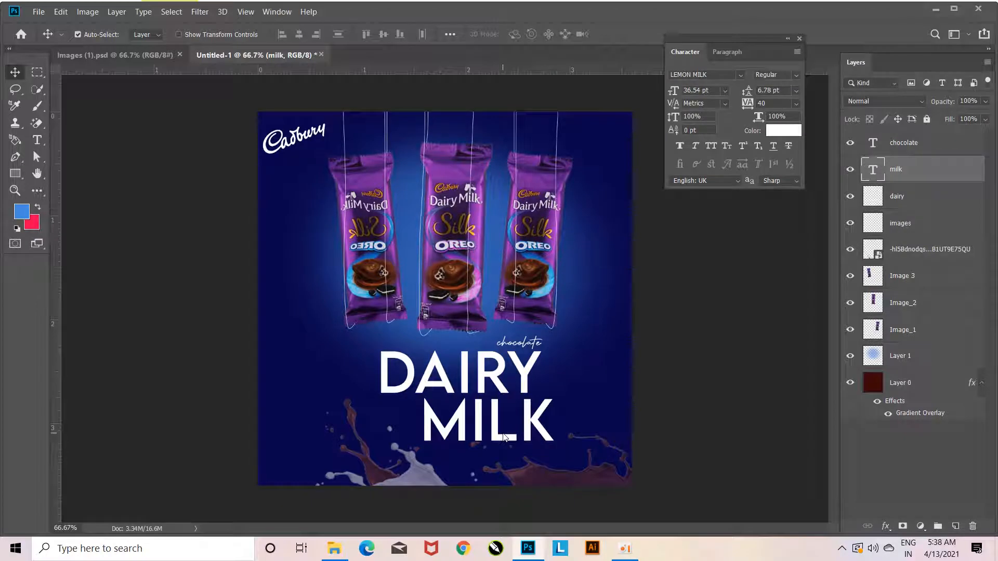
key("Left")
key("Left")
key("Left")
key("Left")
key("Left")
key("Left")
key("Left")
key("Left")
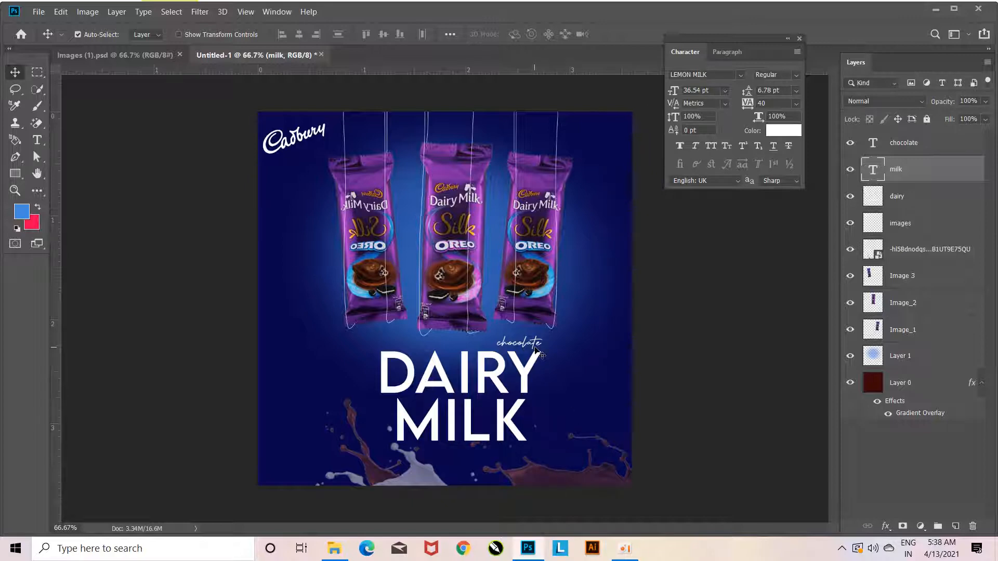
- Try the chocolate text in black (000000) over the last letters of MILK
mouse_move(537, 350)
left_mouse_down()
mouse_move(552, 366)
mouse_move(516, 480)
mouse_move(509, 448)
mouse_move(494, 464)
mouse_move(493, 451)
mouse_move(496, 425)
mouse_move(510, 435)
mouse_move(519, 426)
left_mouse_up()
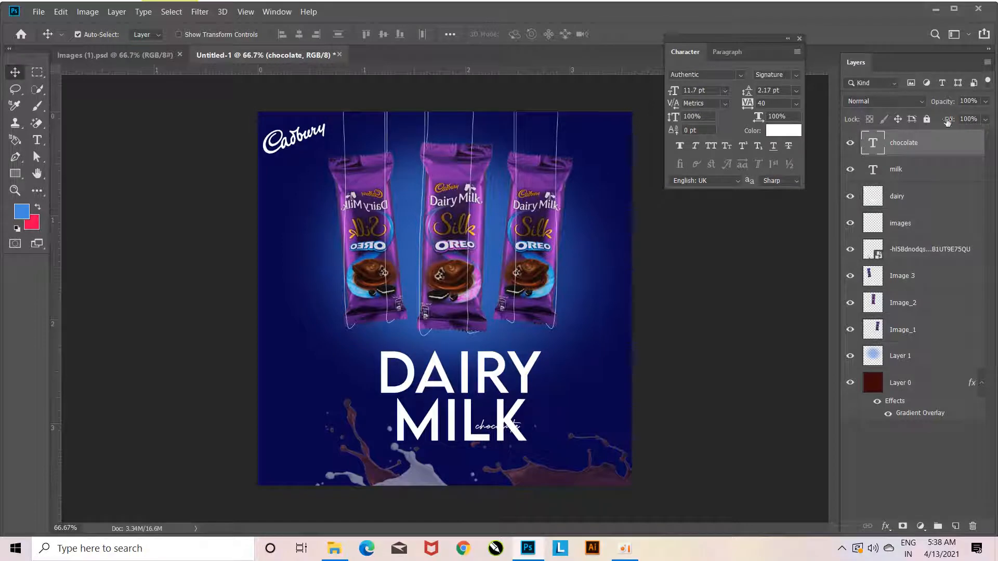
left_click(790, 127)
left_click_drag(788, 258, 694, 368)
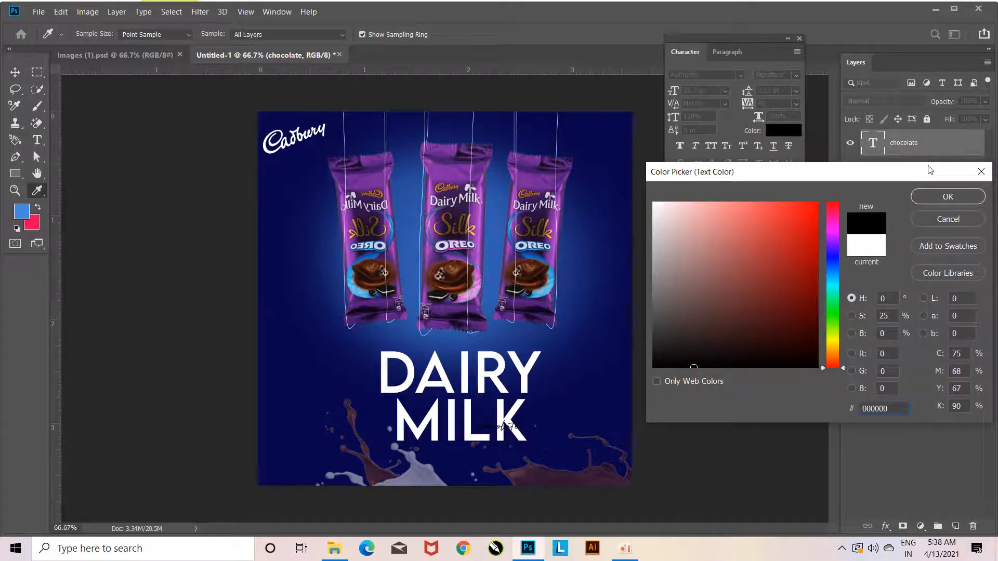
left_click(950, 197)
left_click_drag(529, 466, 525, 420)
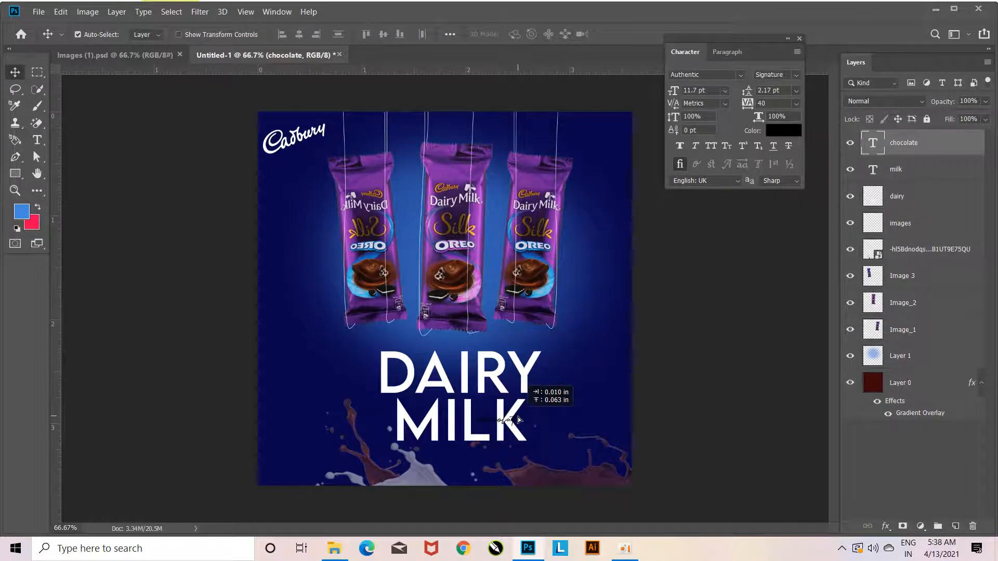
- Set the chocolate text's color to white (ffffff) and place it just below the K of MILK
left_click(778, 133)
type("ff1111")
left_click_drag(777, 268, 638, 202)
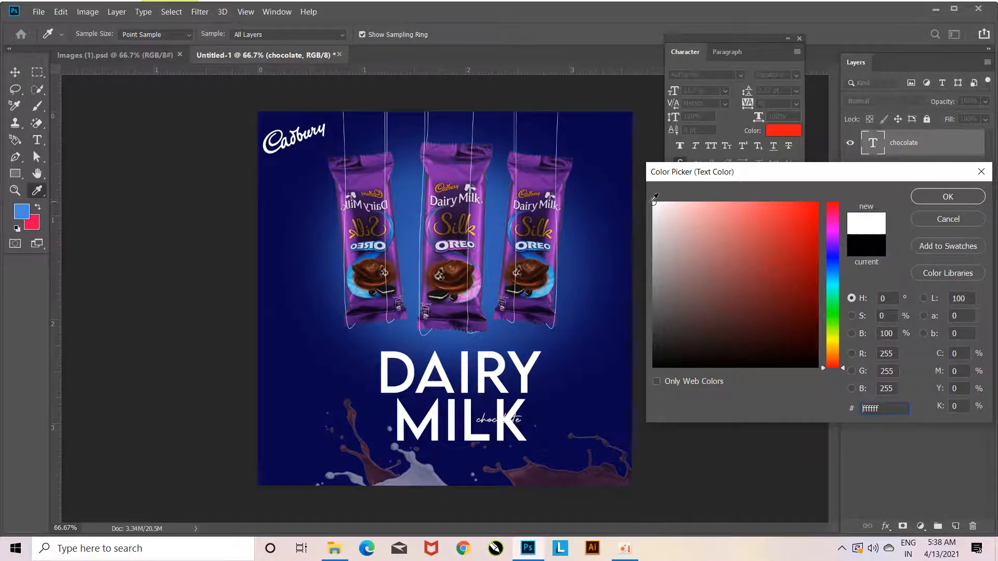
left_click(947, 196)
left_click_drag(519, 422, 525, 455)
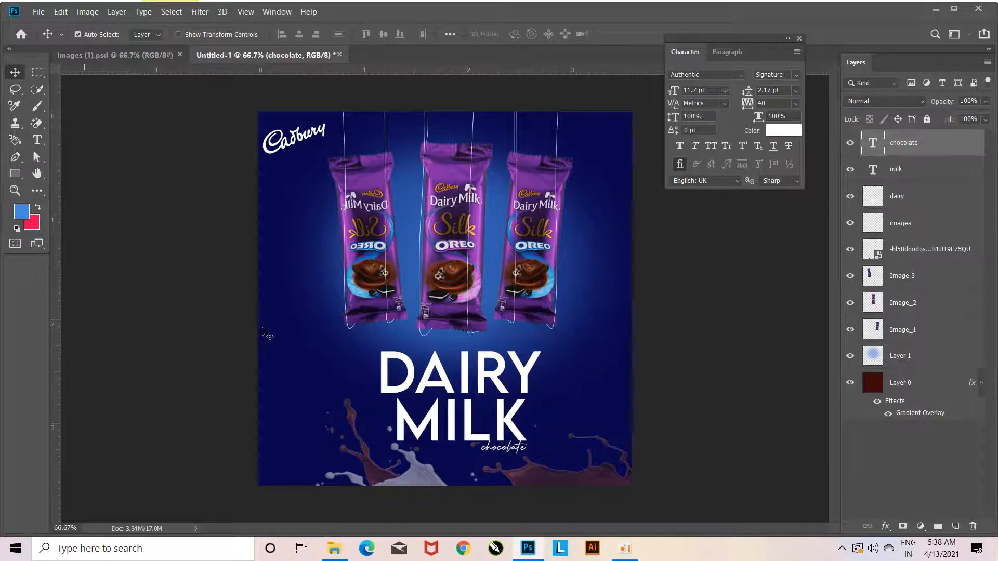
left_click(334, 548)
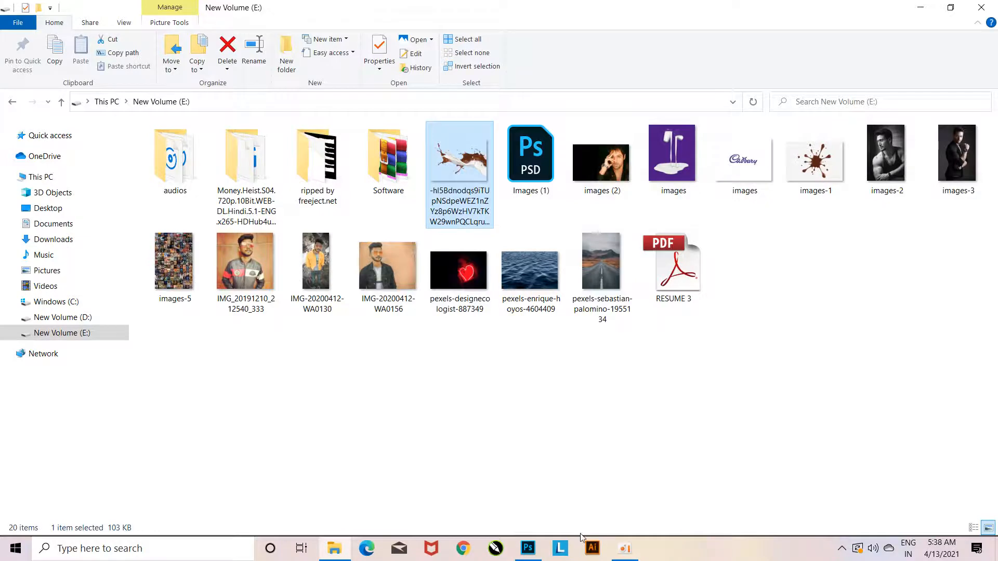
left_click(528, 548)
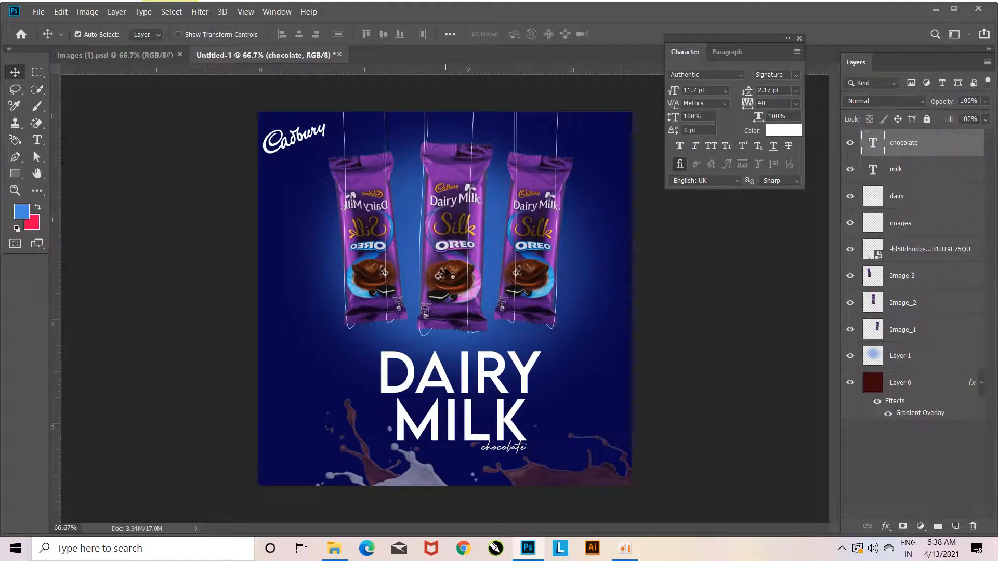
key("ctrl+plus")
key("ctrl+minus")
- Add an empty layer above the chocolate text for painting with the Brush tool
left_click(36, 104)
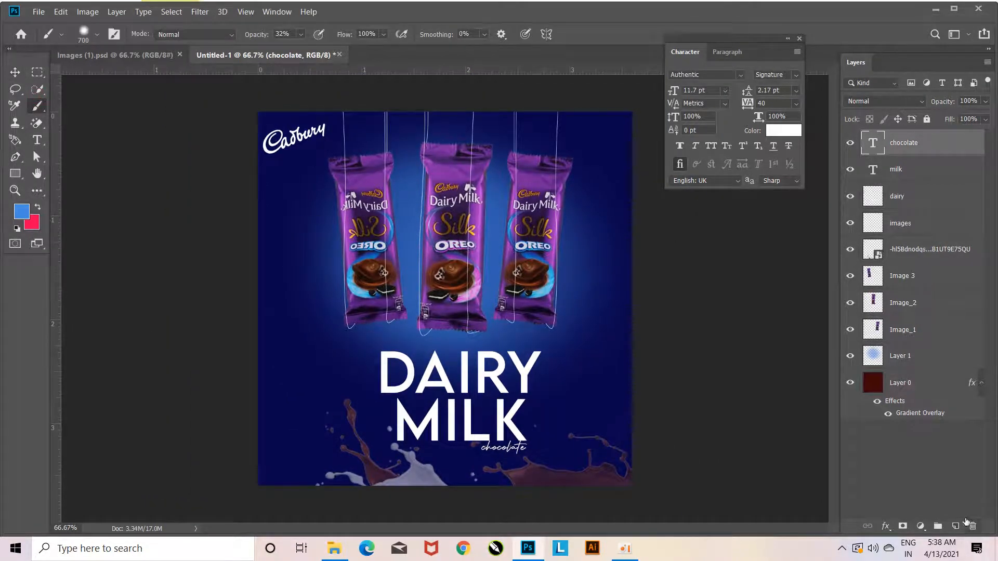
left_click(954, 527)
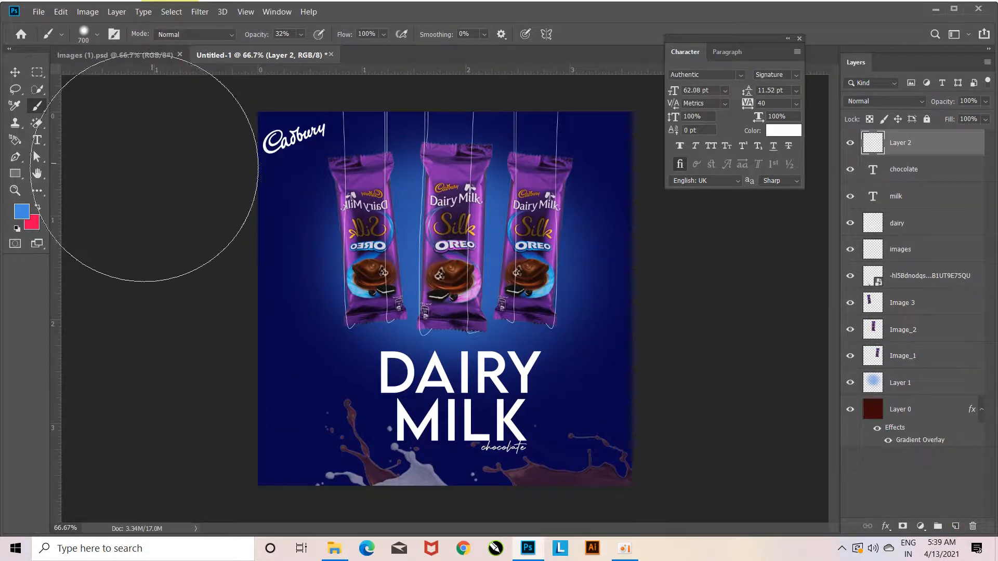
left_click(93, 34)
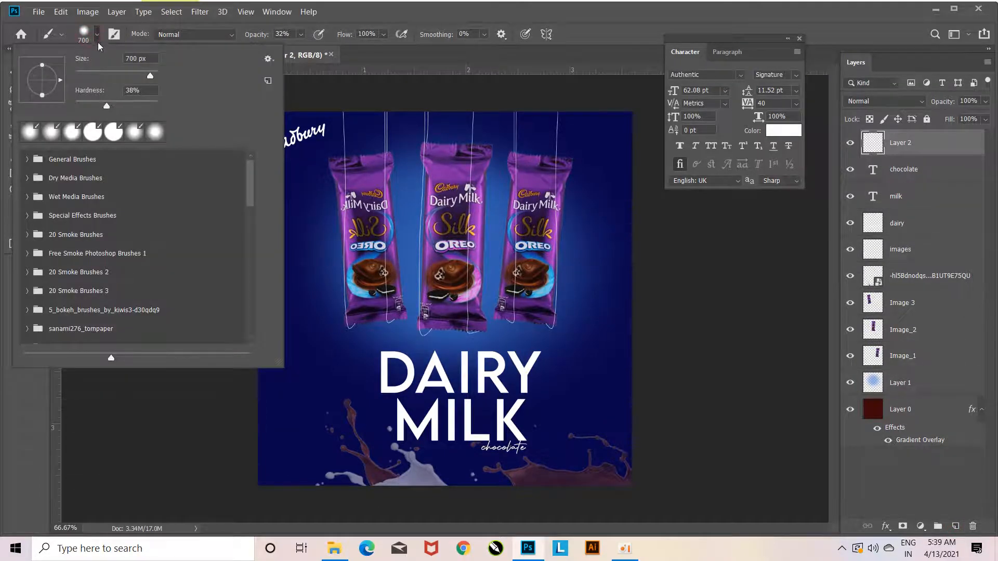
left_click(93, 30)
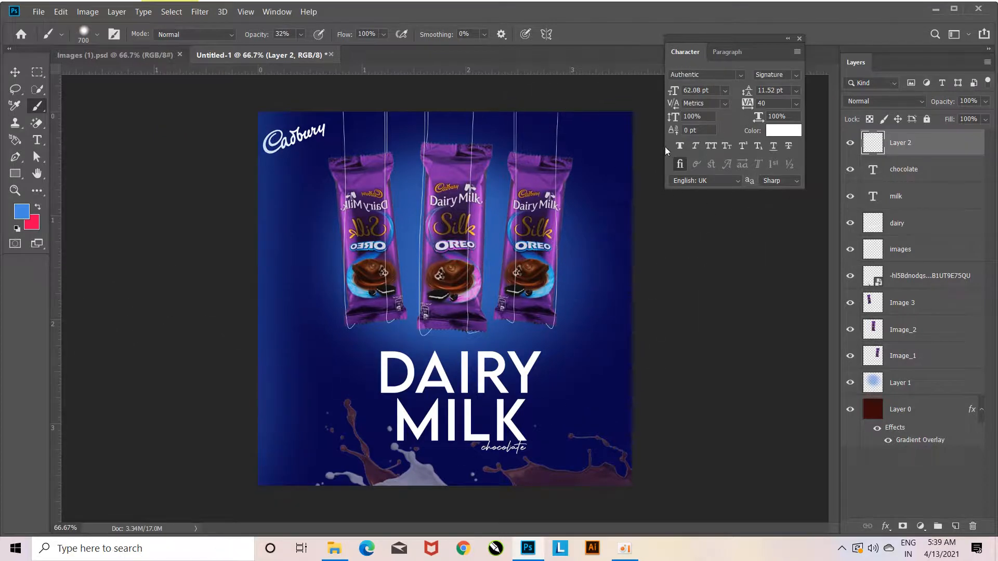
- Try soft blue brush strokes along the poster's left and right edges at 32% opacity
left_click(724, 197)
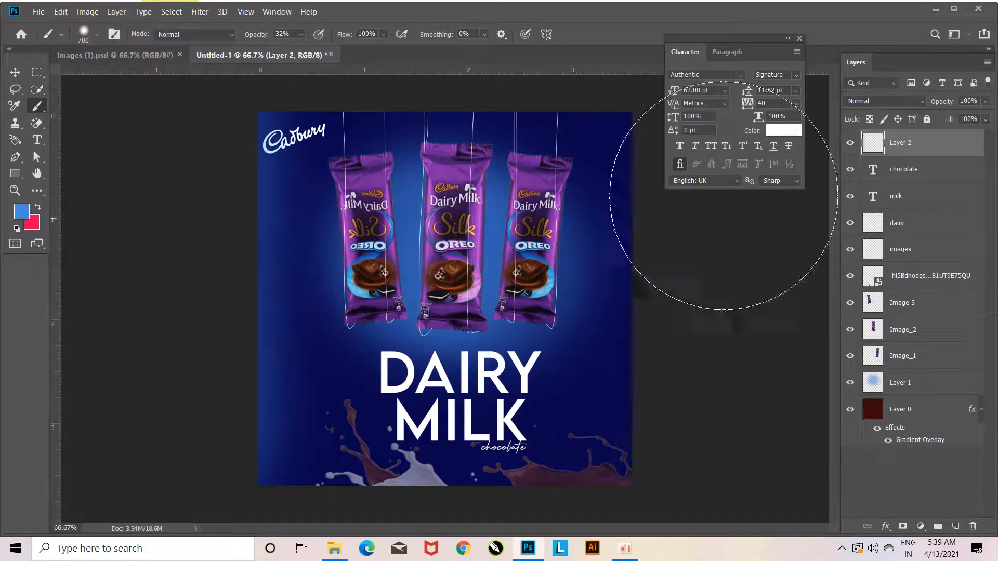
left_click(799, 37)
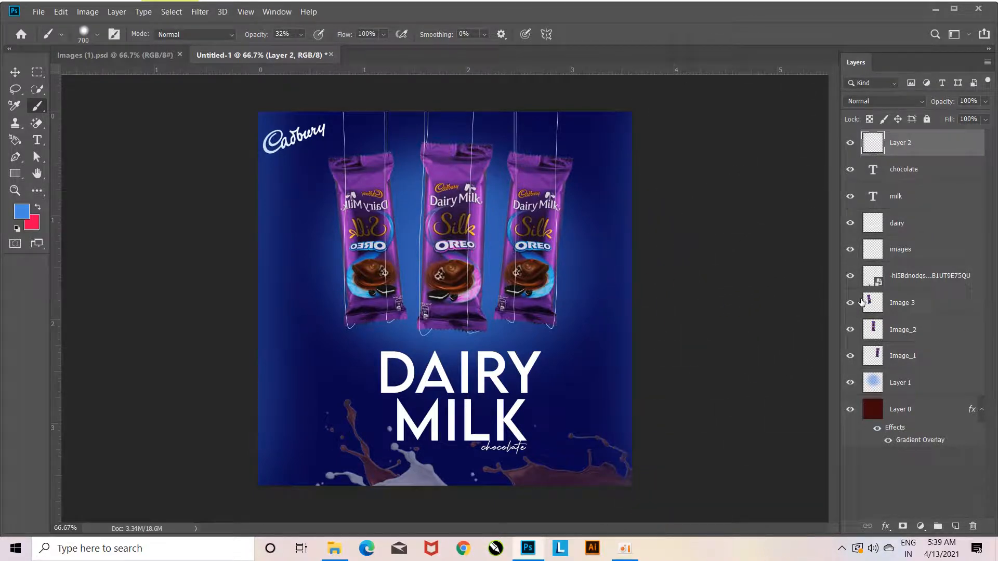
key("ctrl+z")
key("ctrl+z")
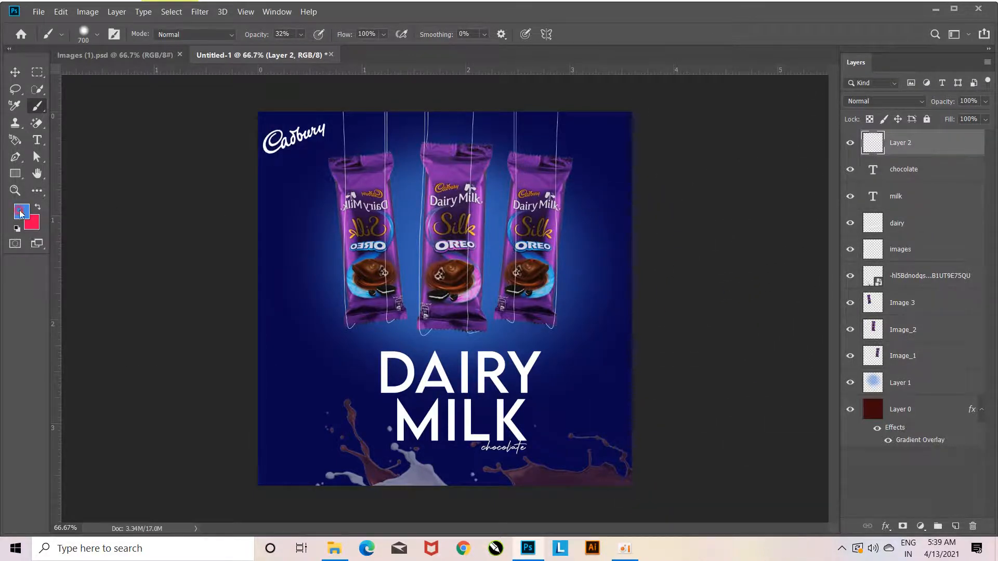
- Set the foreground color to yellow (dae044) for the Brush tool
left_click(20, 213)
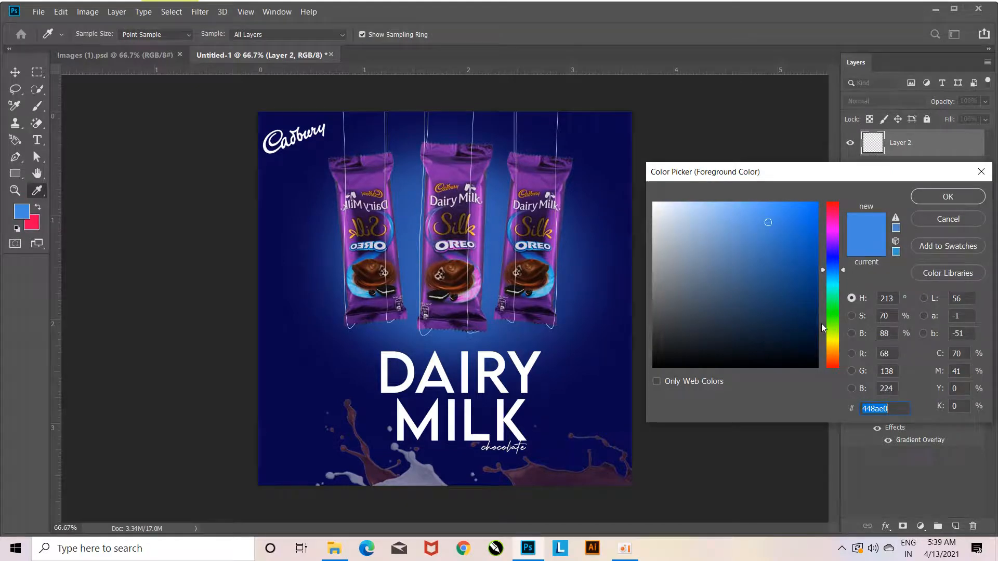
left_click_drag(832, 325, 834, 339)
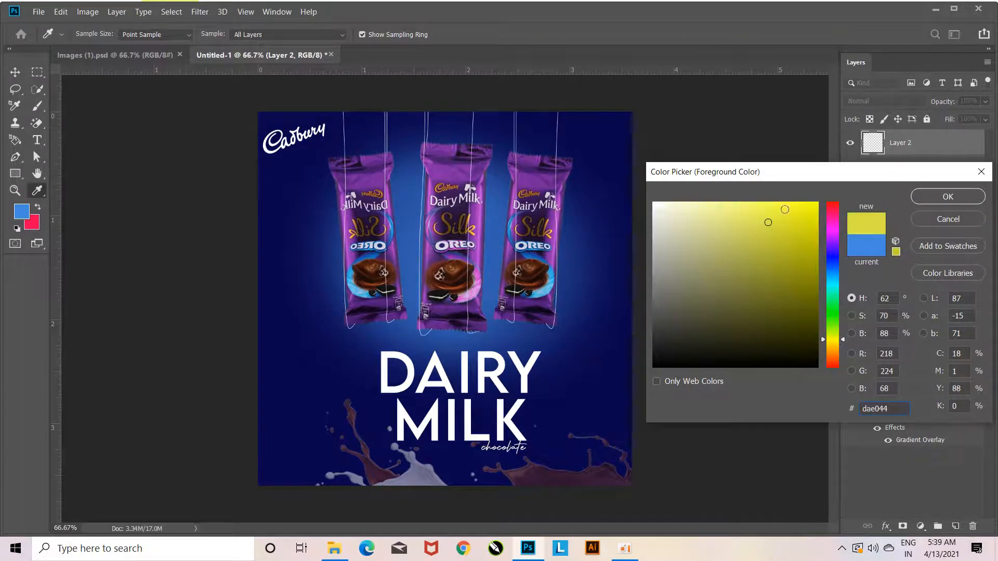
left_click(918, 197)
key("b")
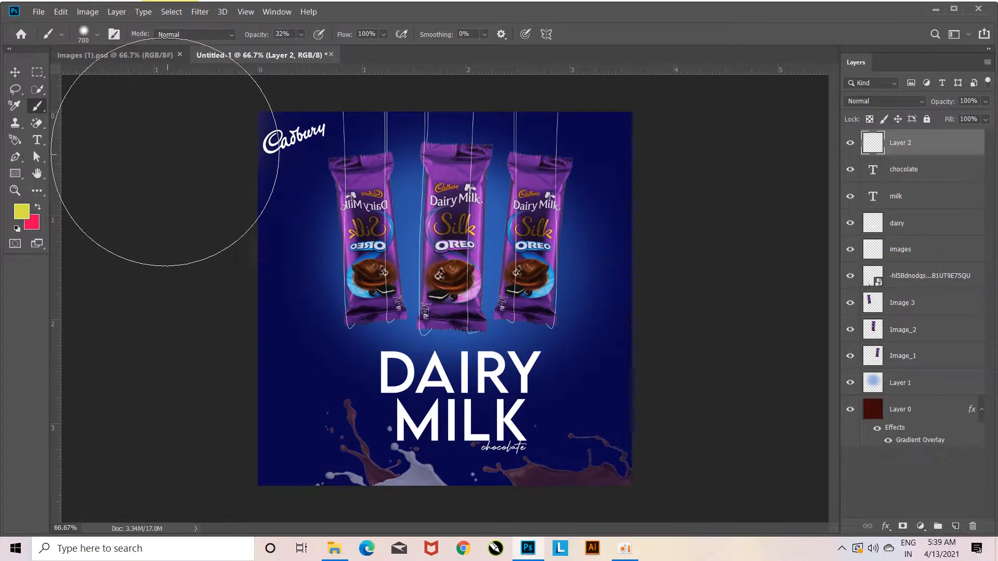
- Try soft yellow 700 px brush strokes at 32% opacity along the poster's left and right edges
left_click_drag(152, 131, 161, 548)
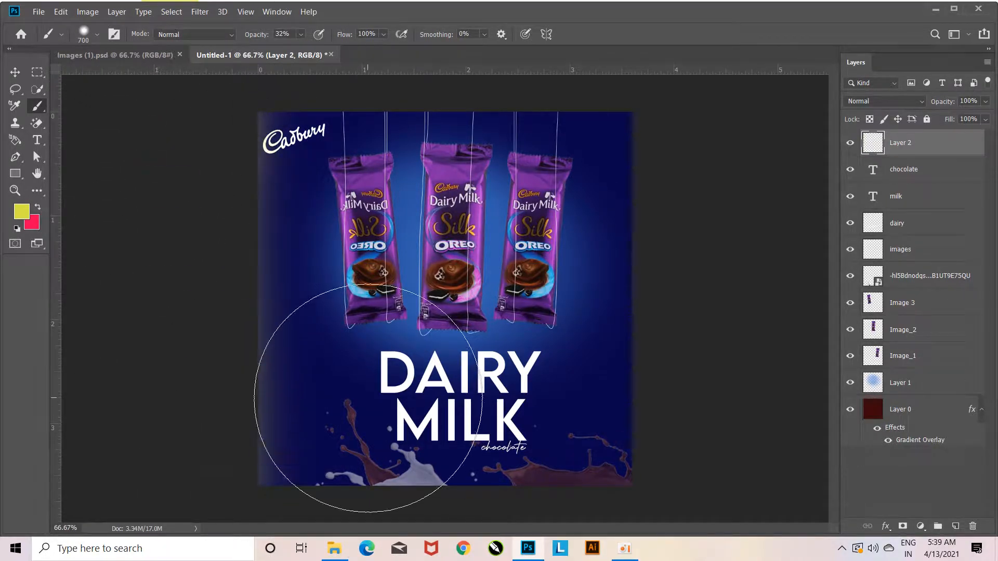
mouse_move(170, 361)
left_mouse_down()
mouse_move(451, 314)
mouse_move(786, 278)
left_mouse_up()
key("ctrl+z")
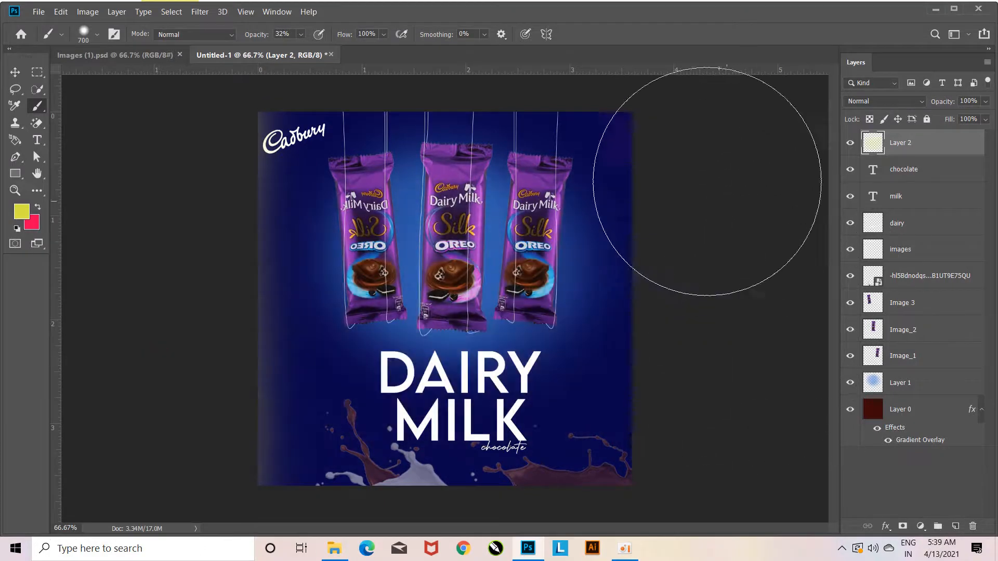
mouse_move(734, 88)
left_mouse_down()
mouse_move(724, 356)
mouse_move(735, 470)
left_mouse_up()
key("ctrl+z")
key("ctrl+z")
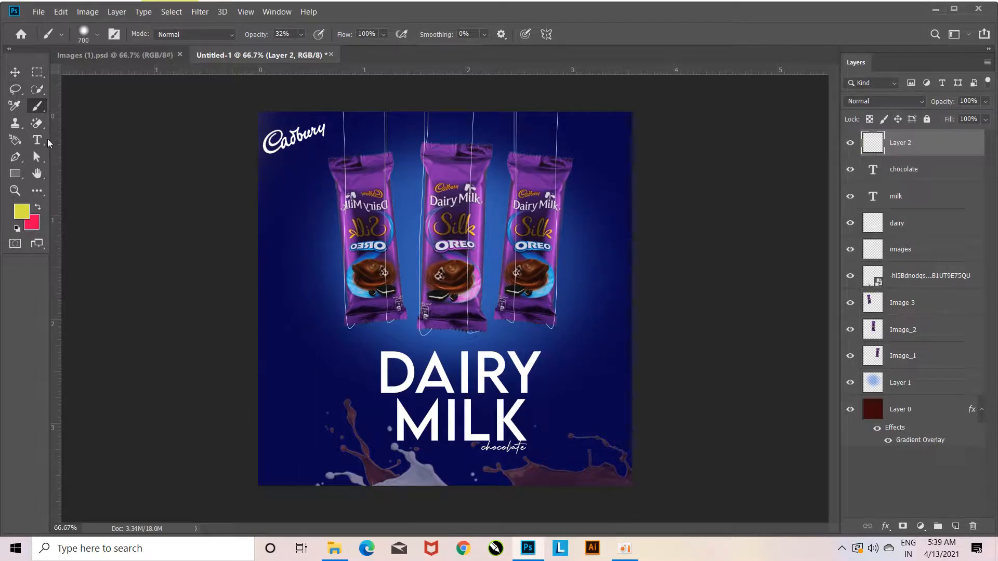
- Shift the MILK text horizontally to the right so its K extends past the Y of DAIRY
left_click(15, 72)
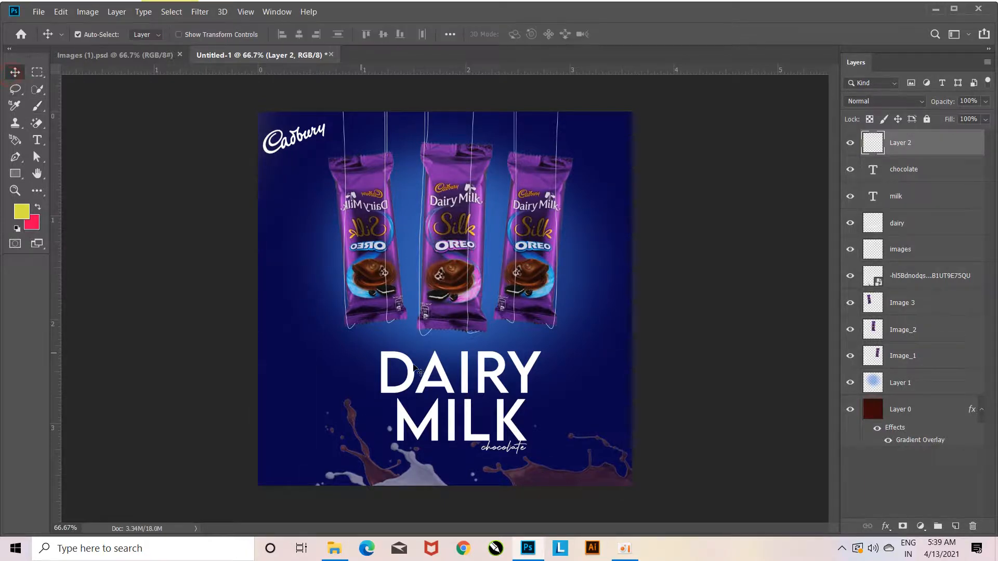
double_click(506, 421)
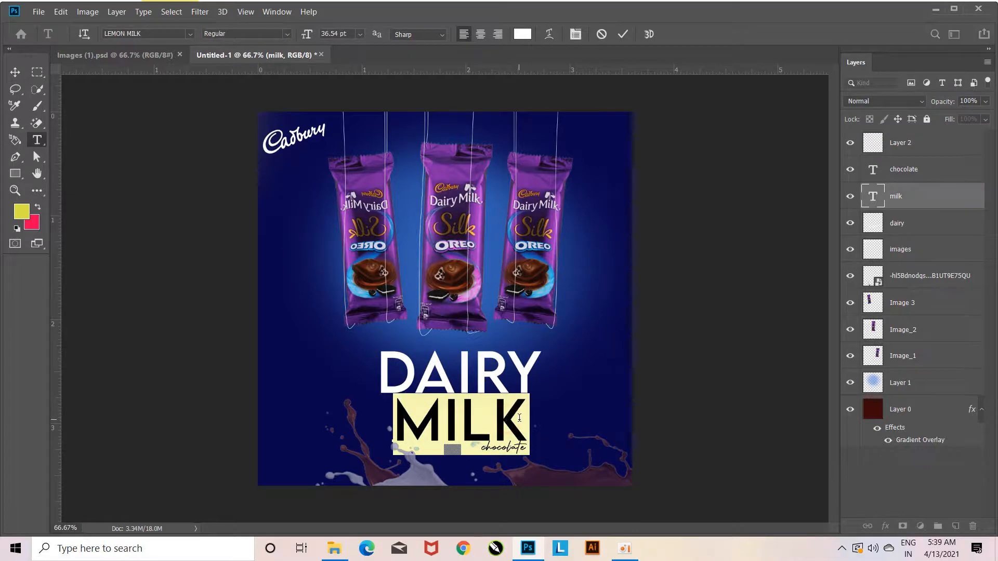
left_click(14, 73)
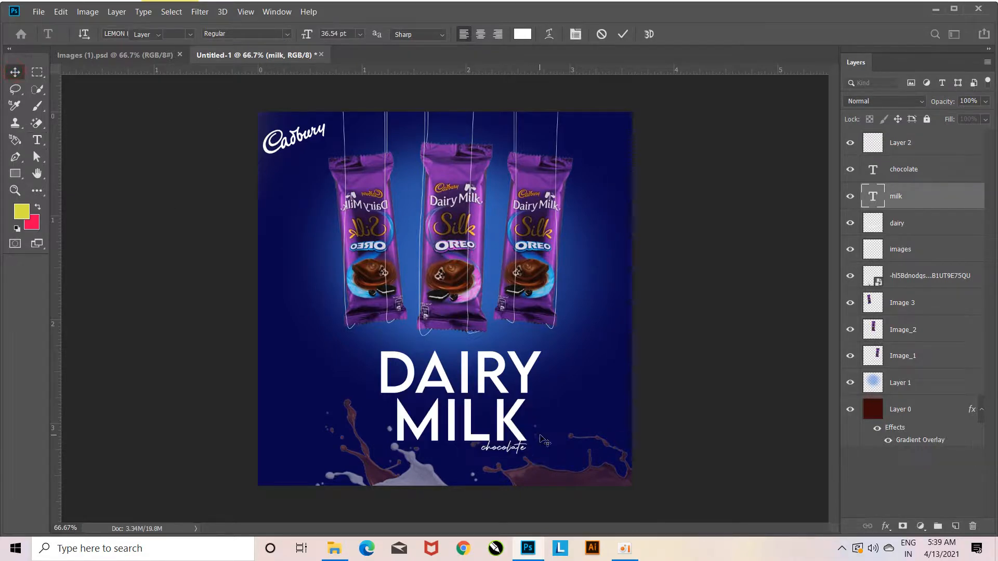
left_click_drag(508, 420, 540, 420)
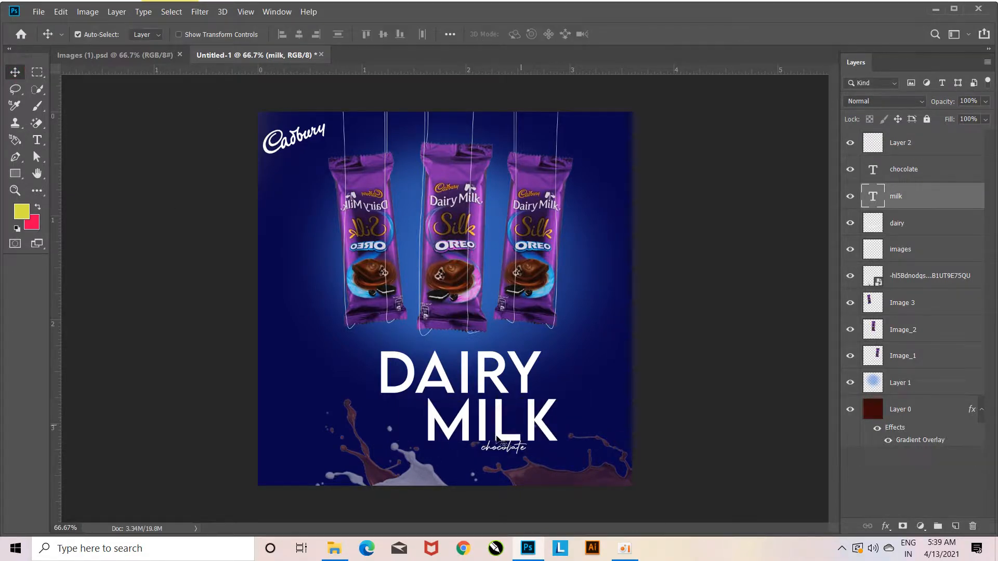